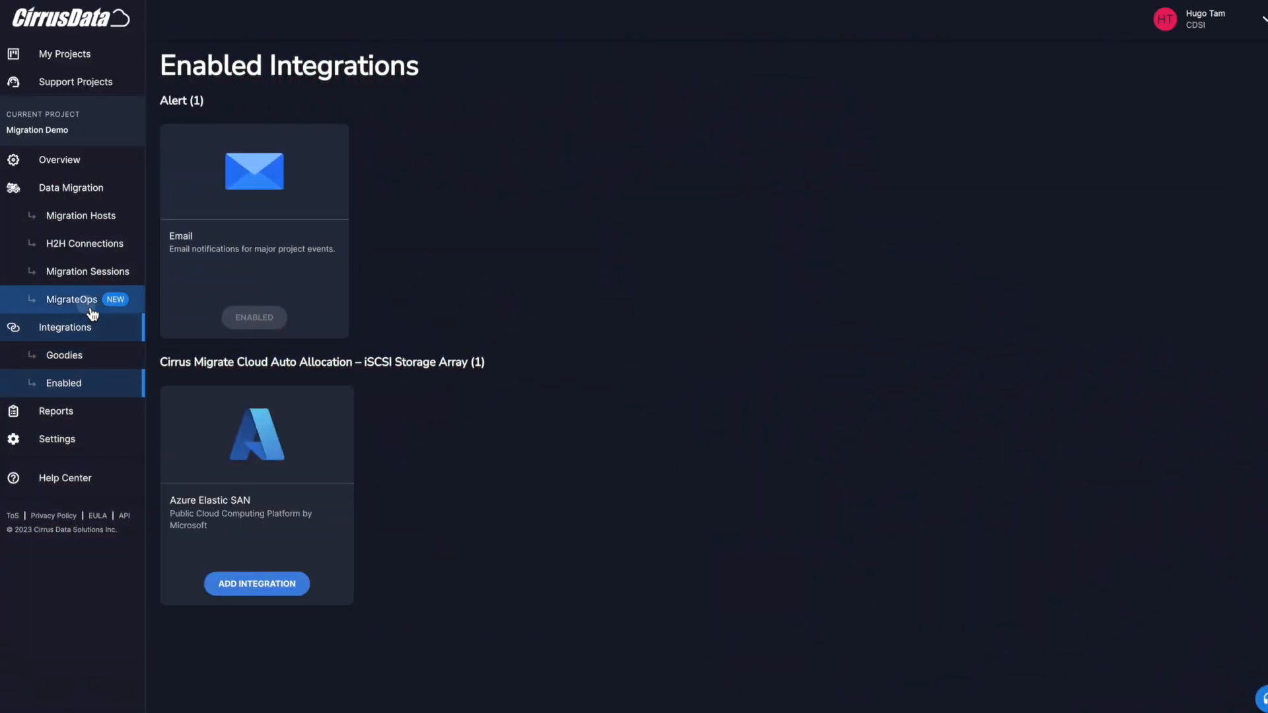
# - Start a new MigrateOps operation in the Migration Demo project and proceed to entering its YAML configuration
pyautogui.click(91, 309)
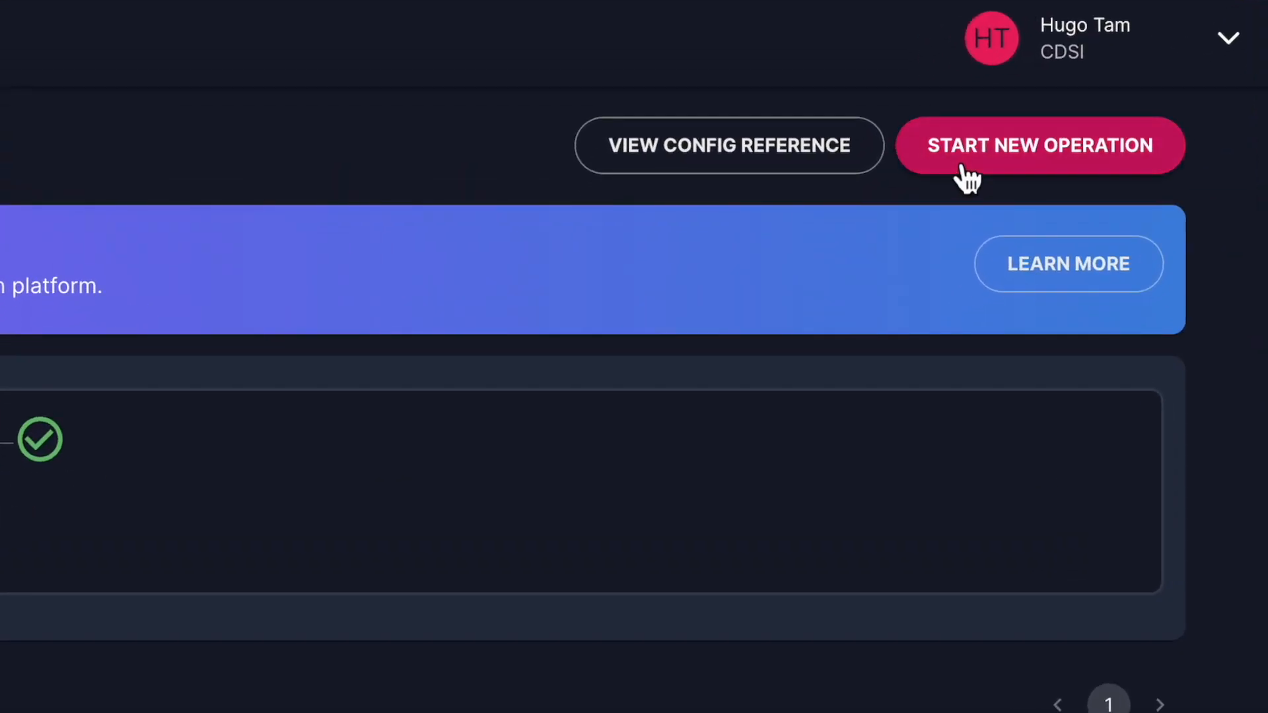
pyautogui.click(964, 167)
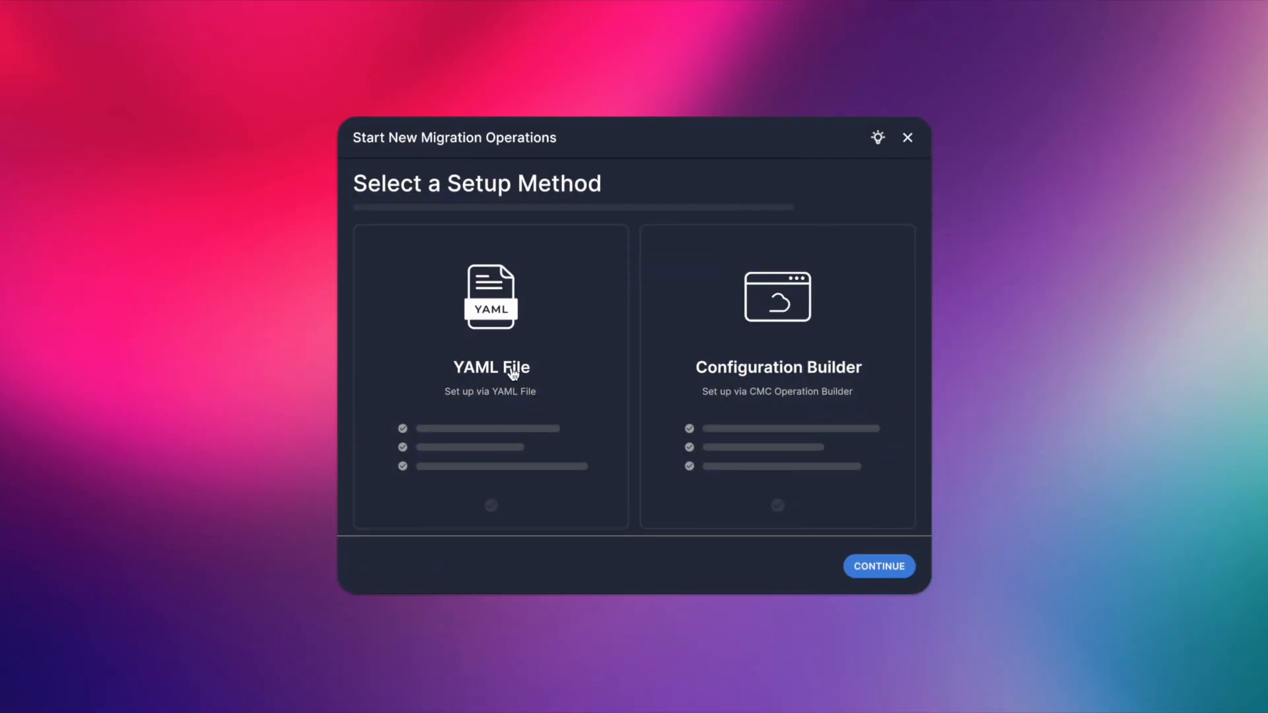
pyautogui.click(754, 371)
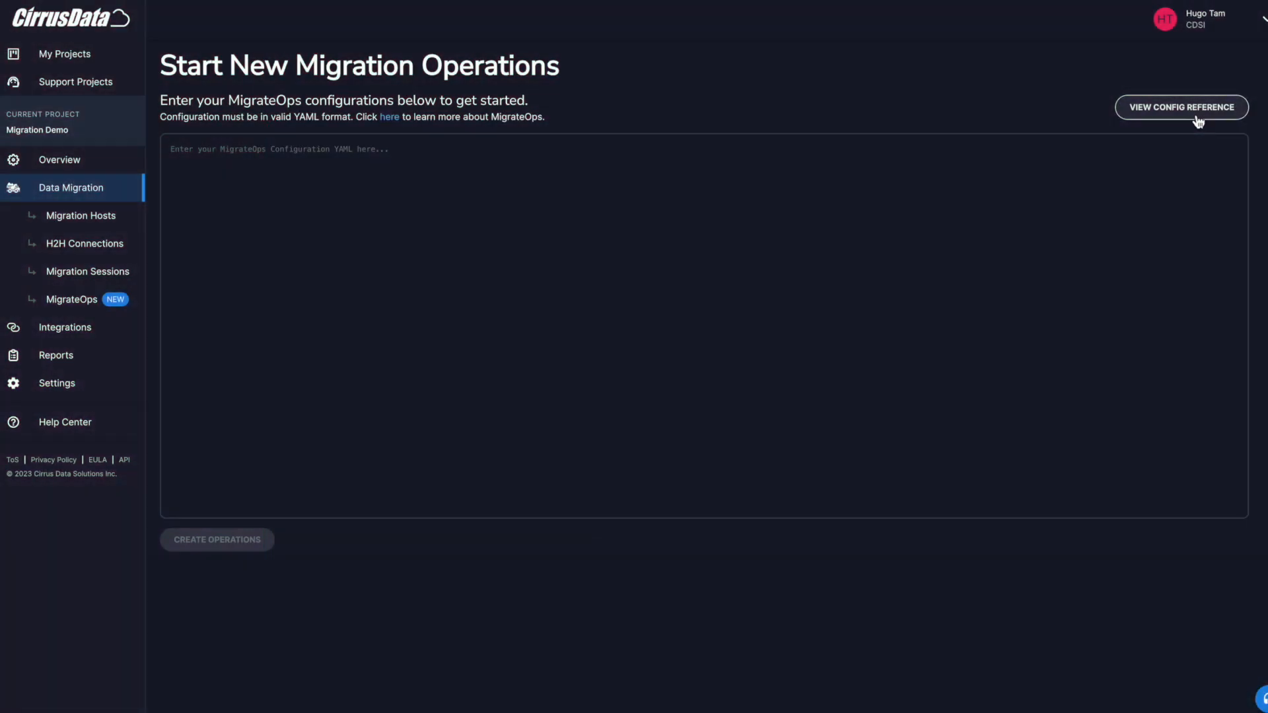
# - Open the MigrateOps configuration reference for the Local Migration recipe and look through its parameters
pyautogui.click(1198, 121)
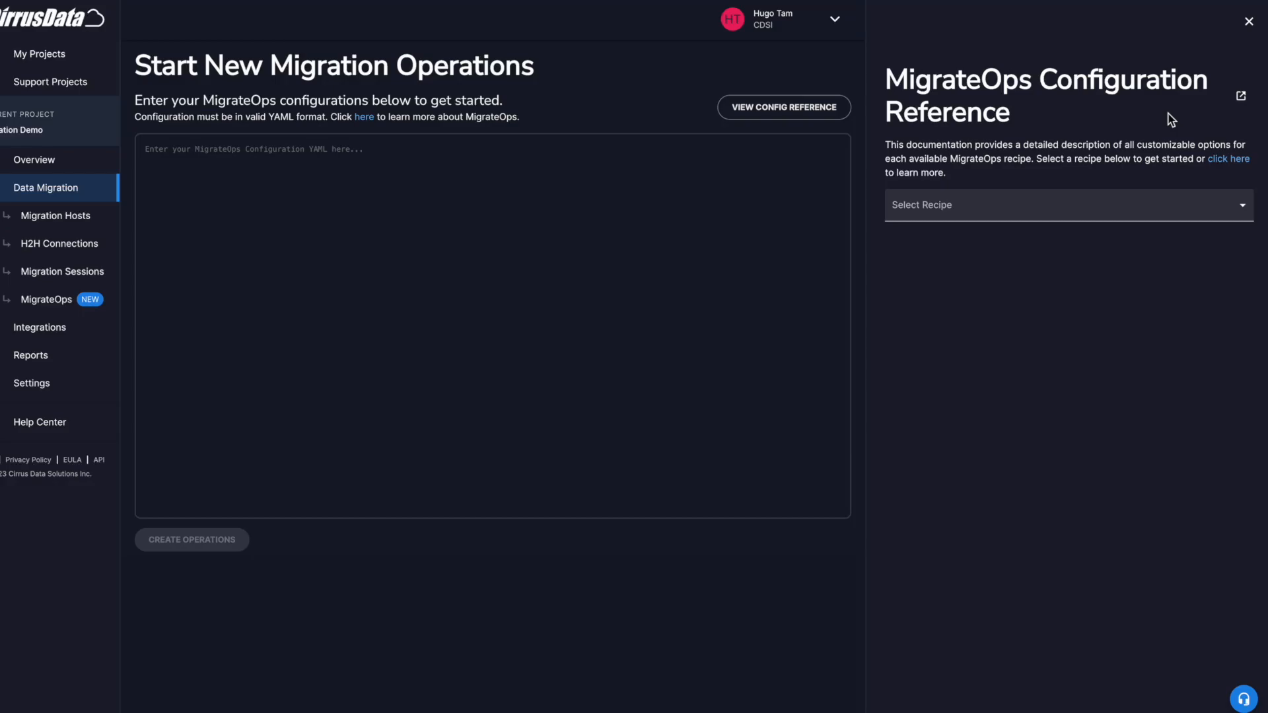
pyautogui.click(1156, 204)
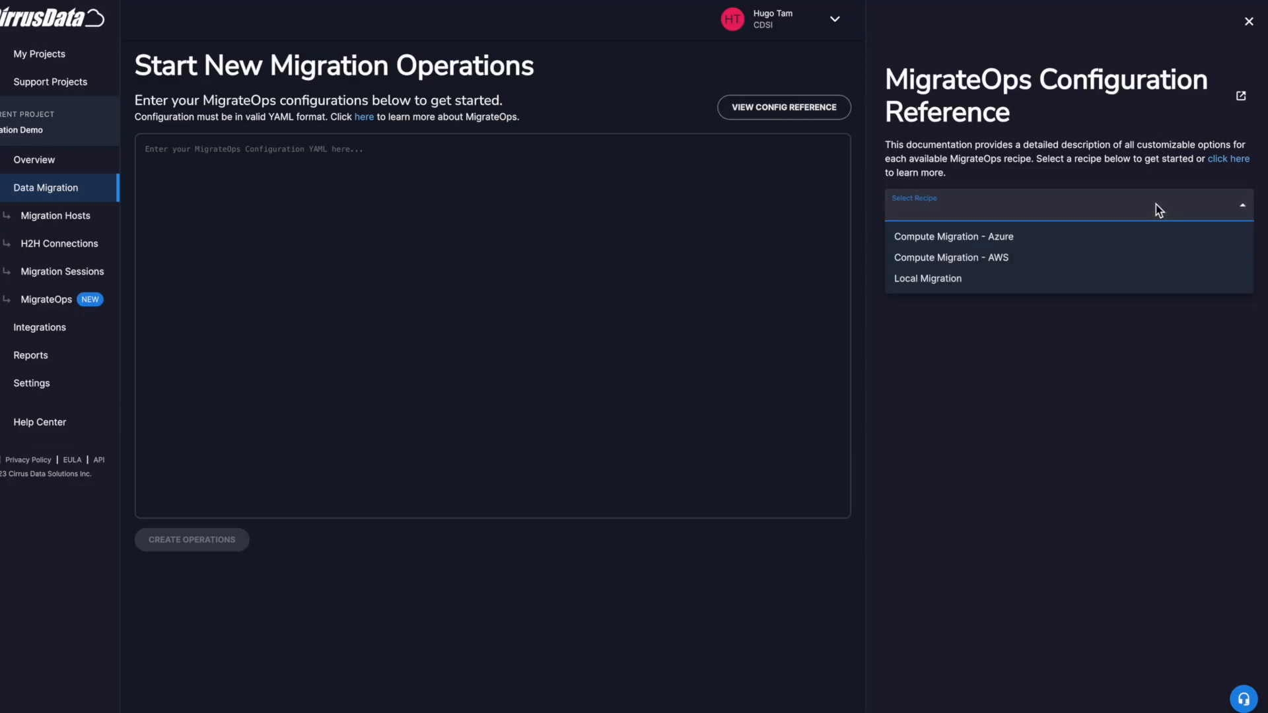
pyautogui.click(1155, 279)
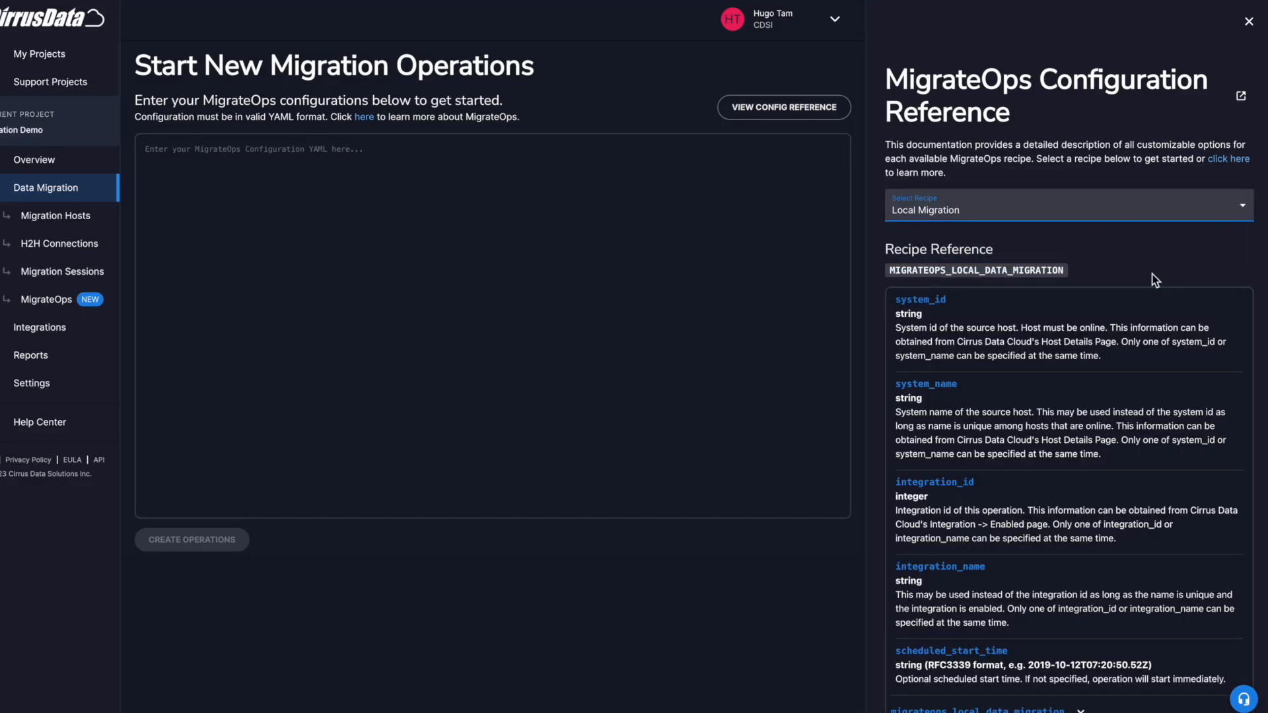
pyautogui.scroll(-8, 1154, 279)
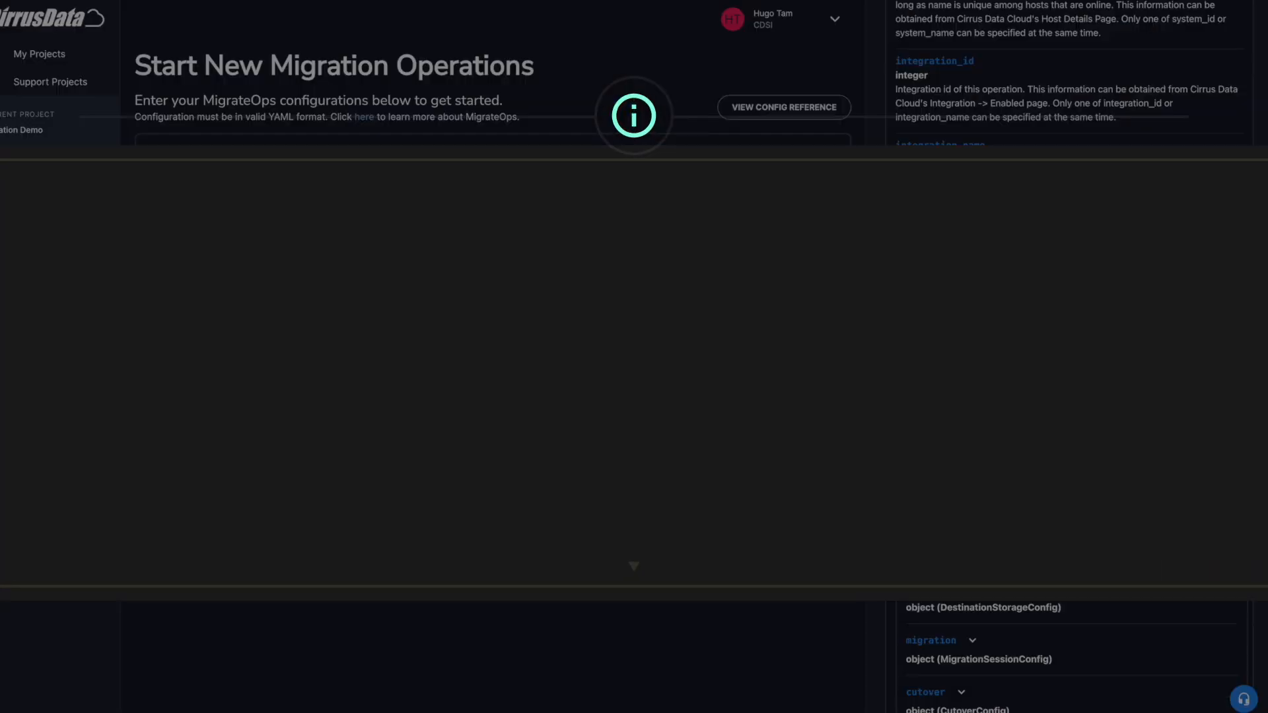
pyautogui.scroll(-5, 1068, 357)
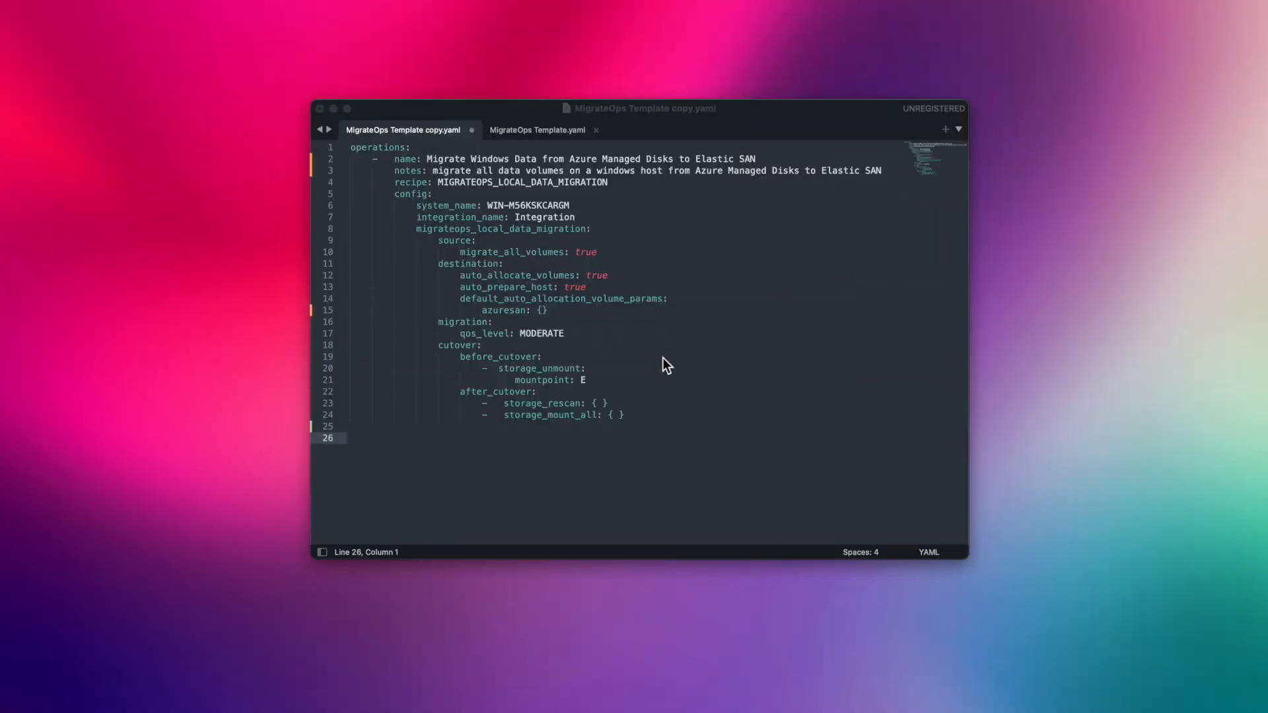
# - Switch to the text editor and review the template's name, notes, recipe, system, integration, source, destination and cutover entries
pyautogui.click(663, 358)
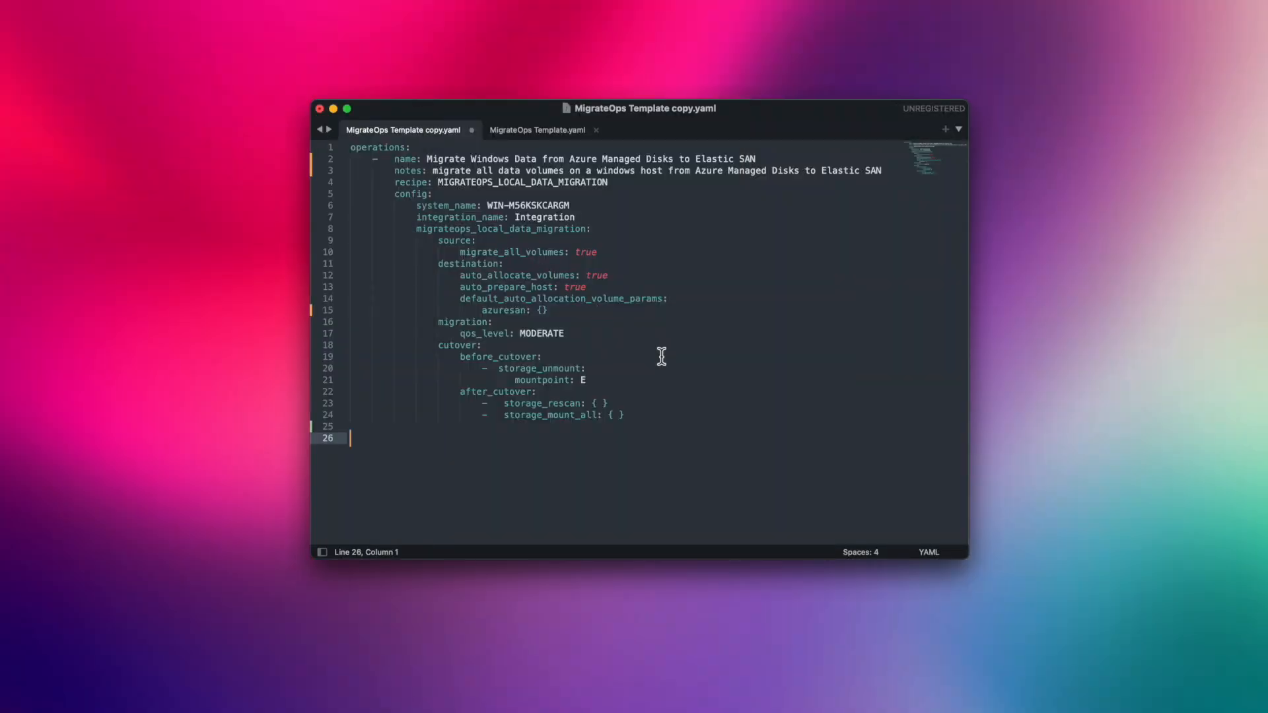
pyautogui.moveTo(394, 159); pyautogui.dragTo(885, 172)
pyautogui.moveTo(394, 182); pyautogui.dragTo(617, 185)
pyautogui.moveTo(418, 206); pyautogui.dragTo(572, 209)
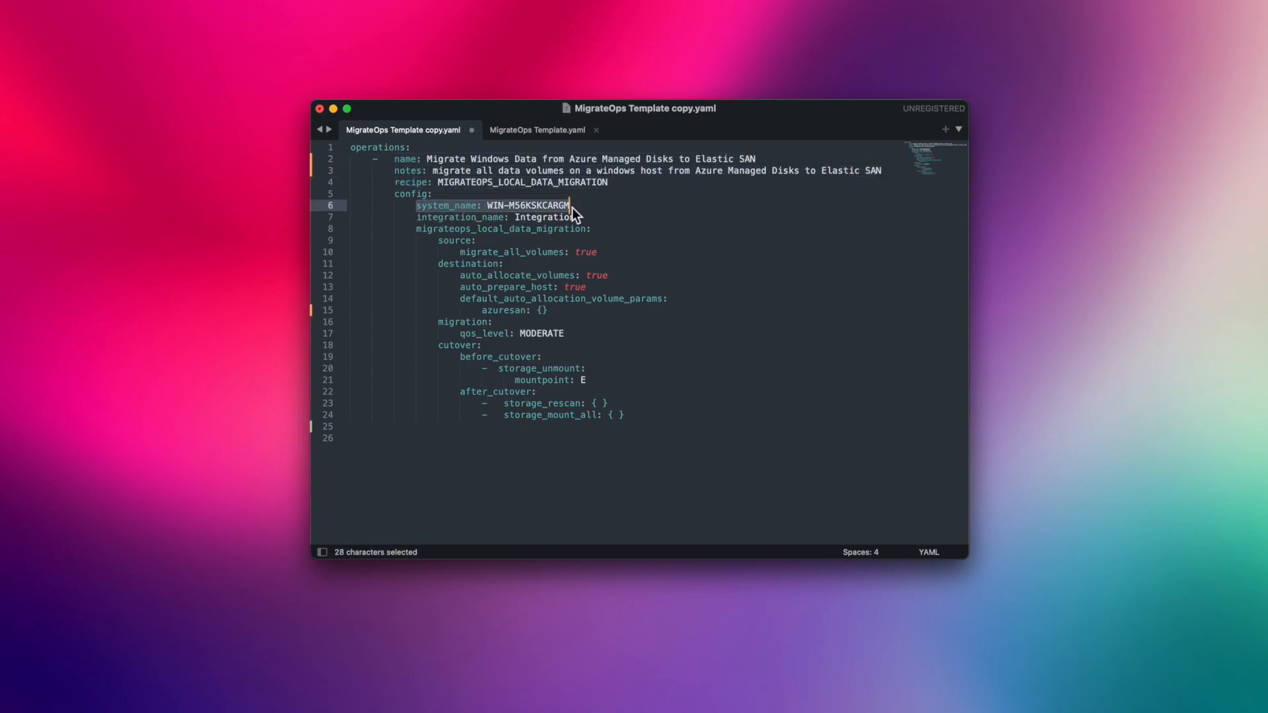
pyautogui.moveTo(418, 218); pyautogui.dragTo(577, 219)
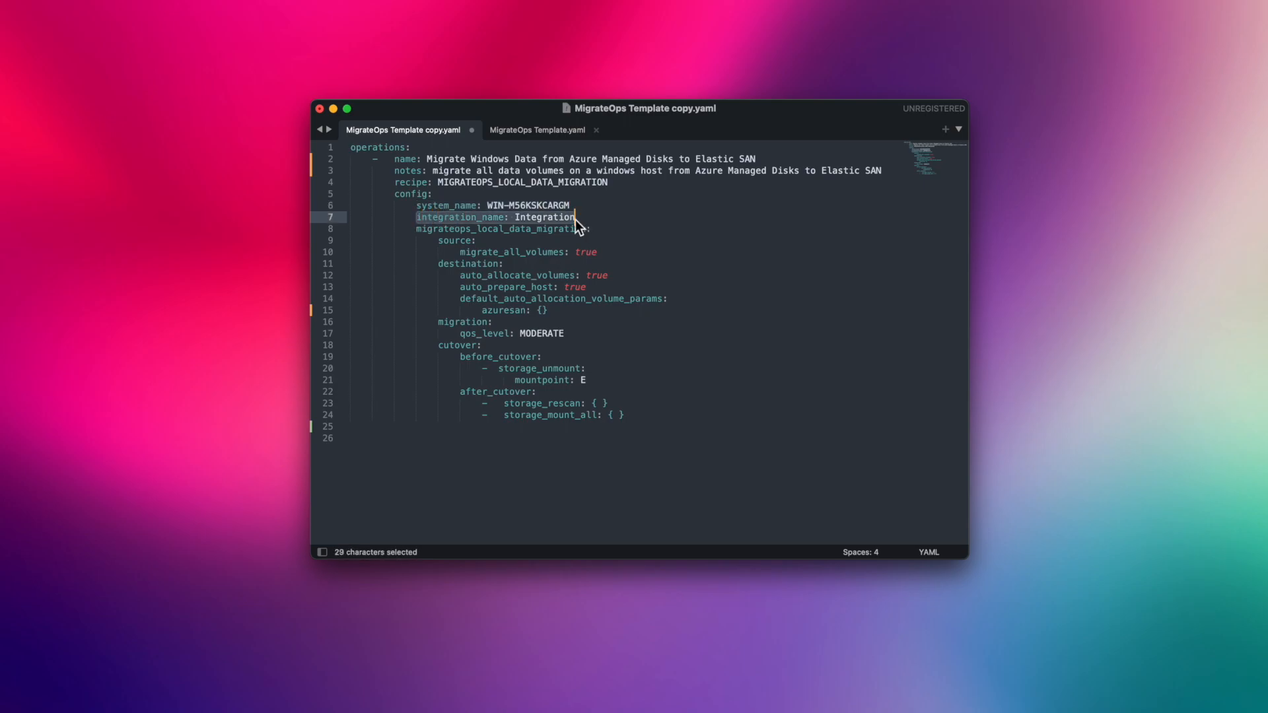
pyautogui.click(441, 243)
pyautogui.click(441, 265)
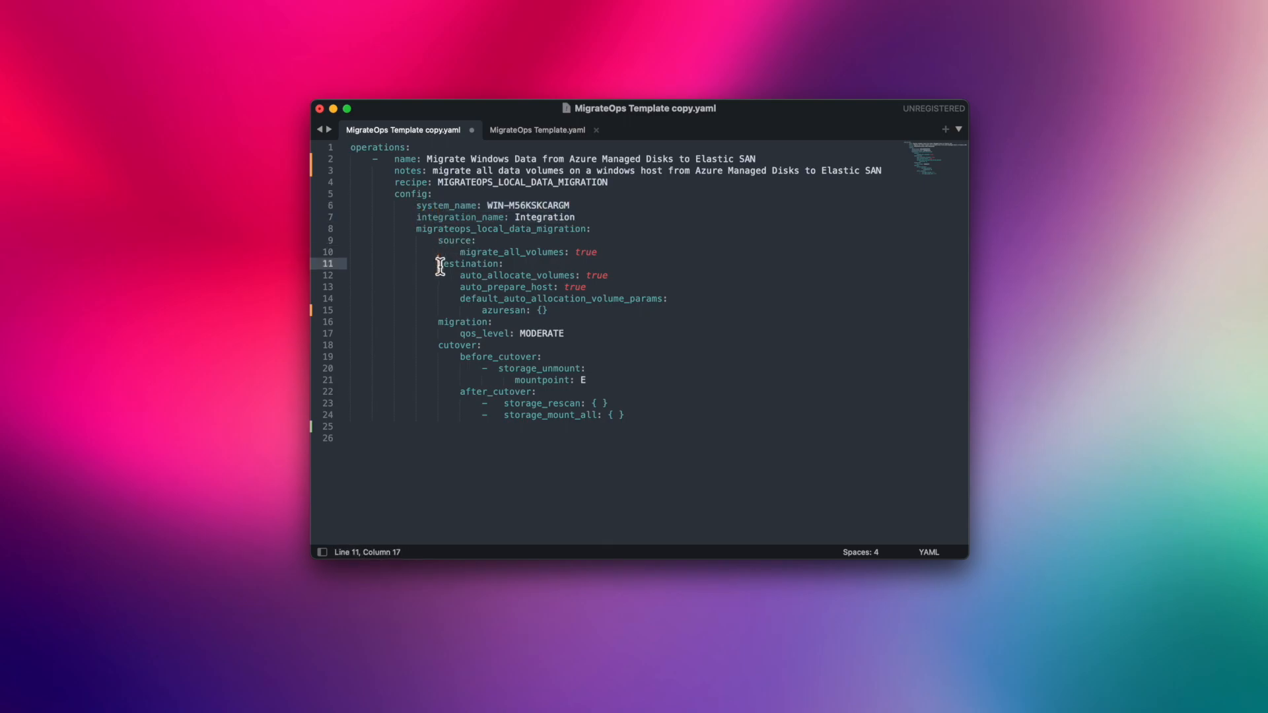
pyautogui.click(658, 445)
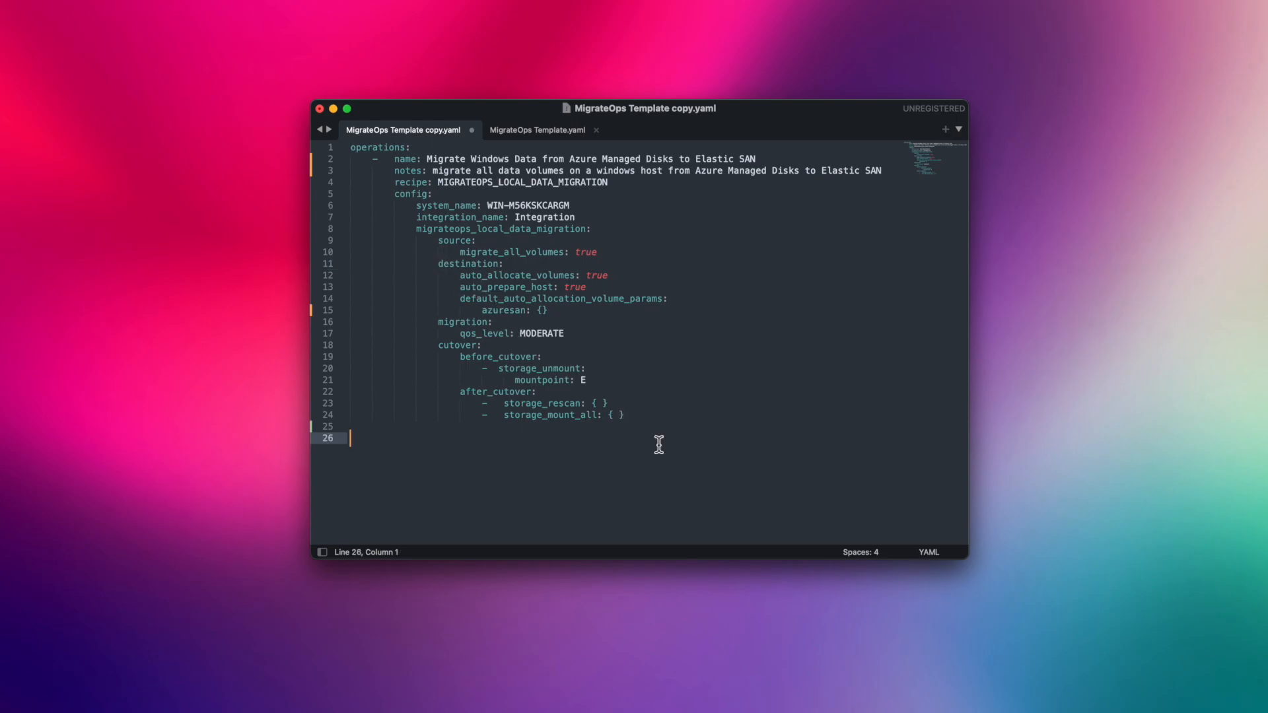
pyautogui.click(463, 360)
pyautogui.click(463, 393)
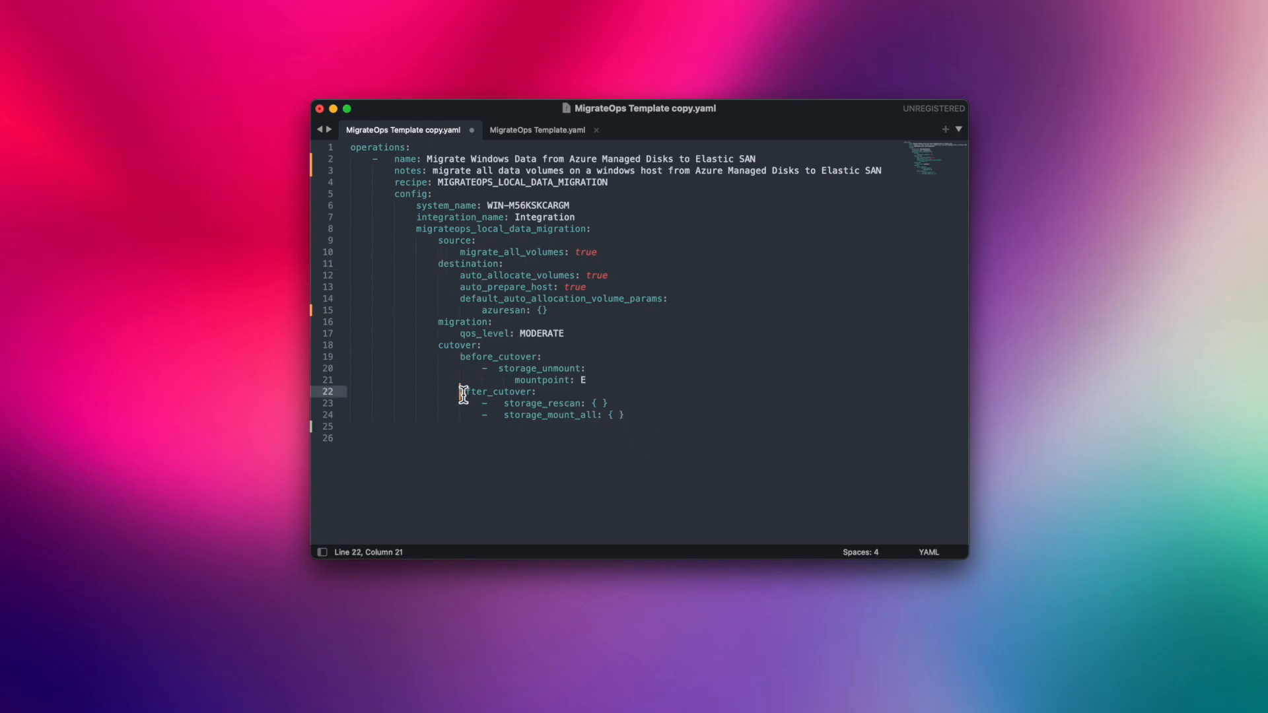
# - Paste four additional copies of the migration operation block at the end of the YAML template
pyautogui.click(422, 444)
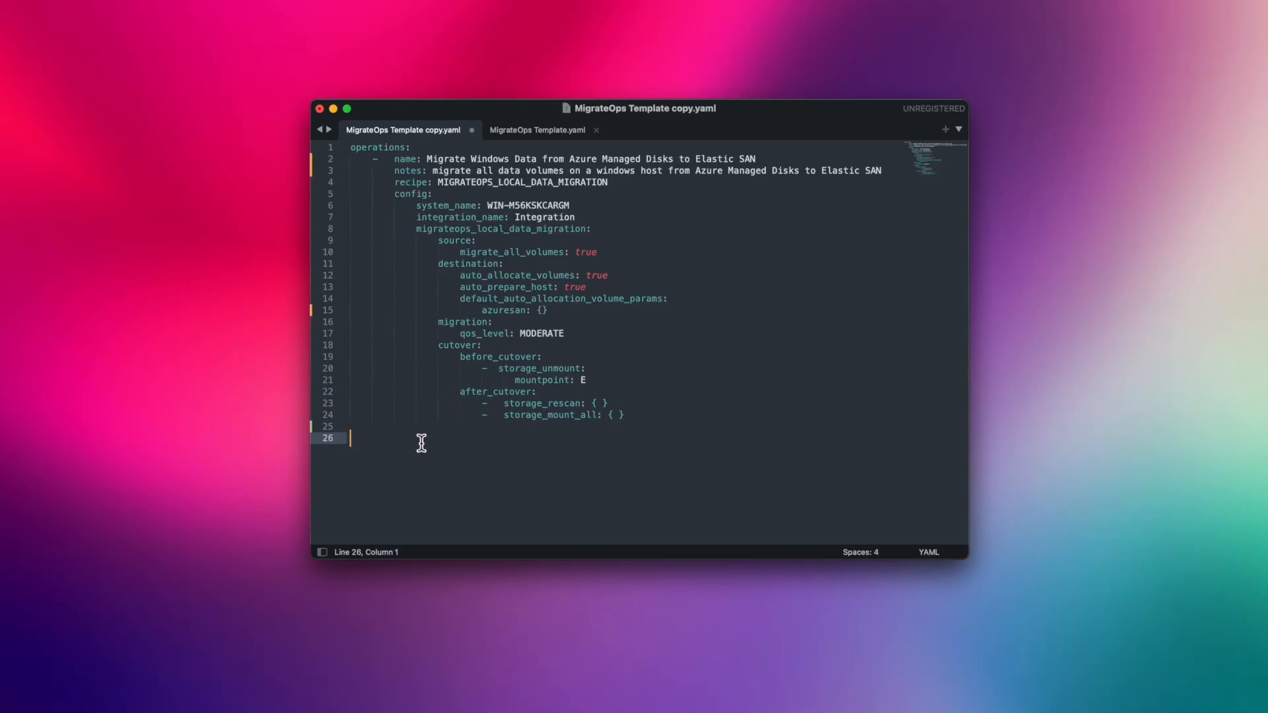
pyautogui.press('super+v')
pyautogui.press('super+v')
pyautogui.press('super+v')
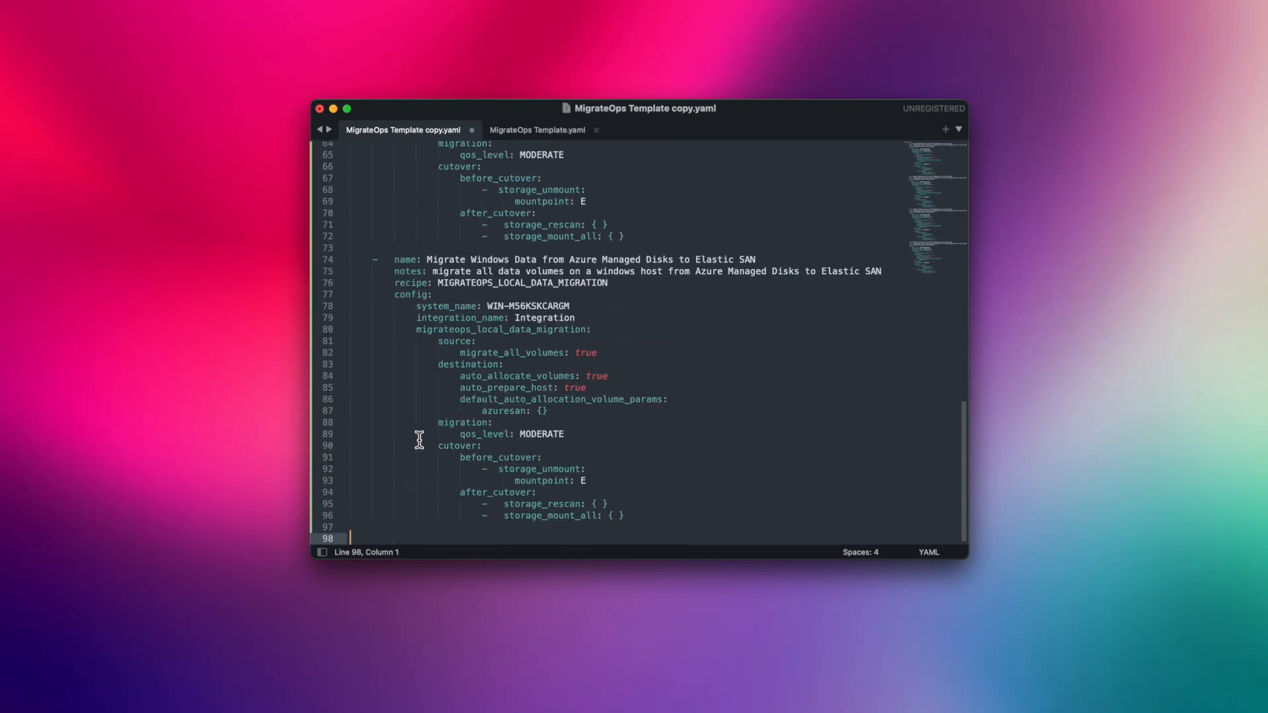
pyautogui.write('-   name: Migrate Windows Data from Azure Managed Disks to Elastic SAN         notes: migrate all data volumes on a windows host from Azure Managed Disks to Elastic SAN         recipe: MIGRATEOPS_LOCAL_DATA_MIGRATION         config:             system_name: WIN-M56KSKCARGM             integration_name: Integration             migrateops_local_data_migration:                 source:                     migrate_all_volumes: true                 destination:                     auto_allocate_volumes: true                     auto_prepare_host: true                     default_auto_allocation_volume_params:                         azuresan: {}                 migration:                     qos_level: MODERATE                 cutover:                     before_cutover:                         -  storage_unmount:                               mountpoint: E                     after_cutover:                         -   storage_rescan: { }                         -   storage_mount_all: { }')
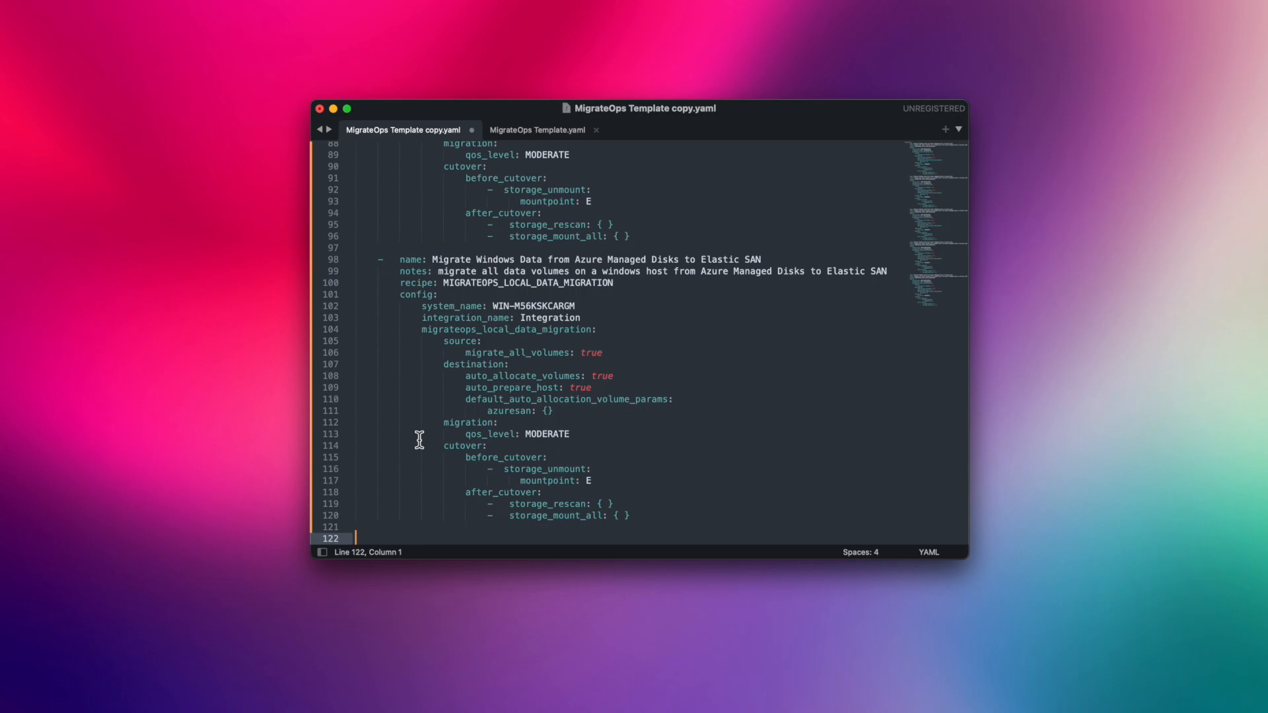
# - Undo the four pasted operation blocks in the YAML template
pyautogui.press('super+z')
pyautogui.press('super+z')
pyautogui.press('super+z')
pyautogui.press('super+z')
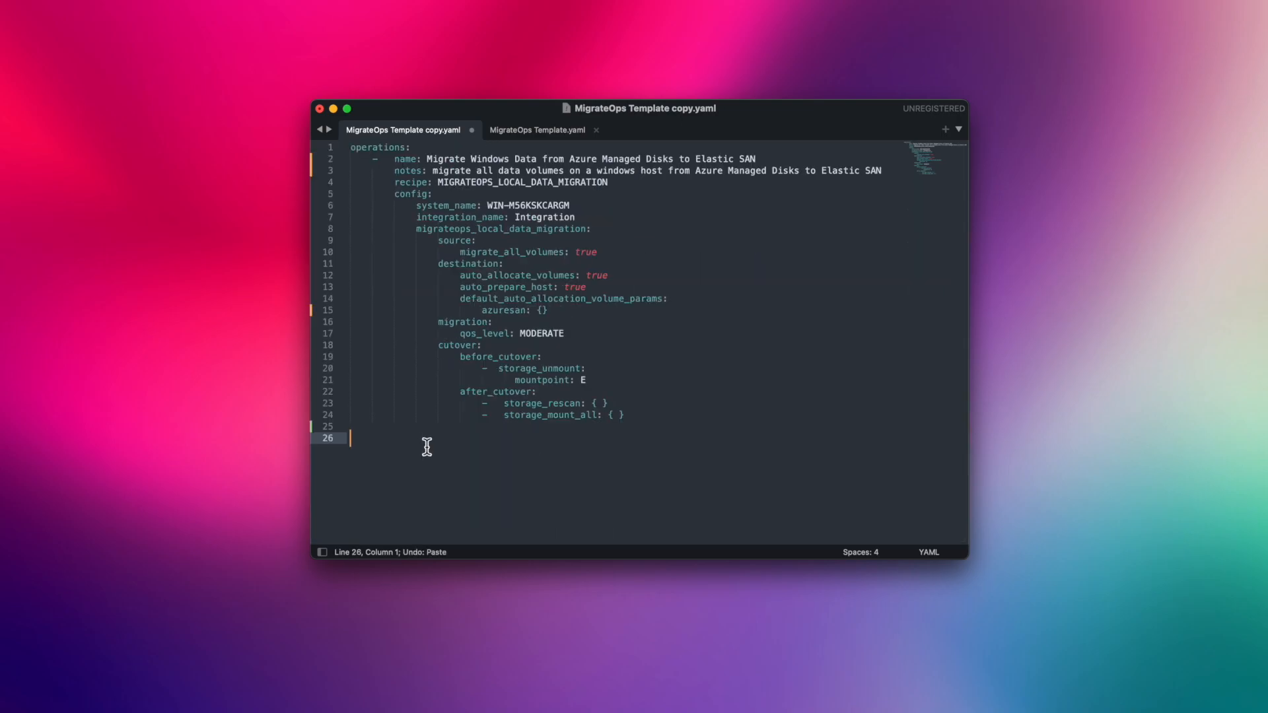
# - Copy the entire YAML template and paste it into the new migration operation's configuration in Cirrus Data Cloud
pyautogui.moveTo(694, 439); pyautogui.dragTo(247, 97)
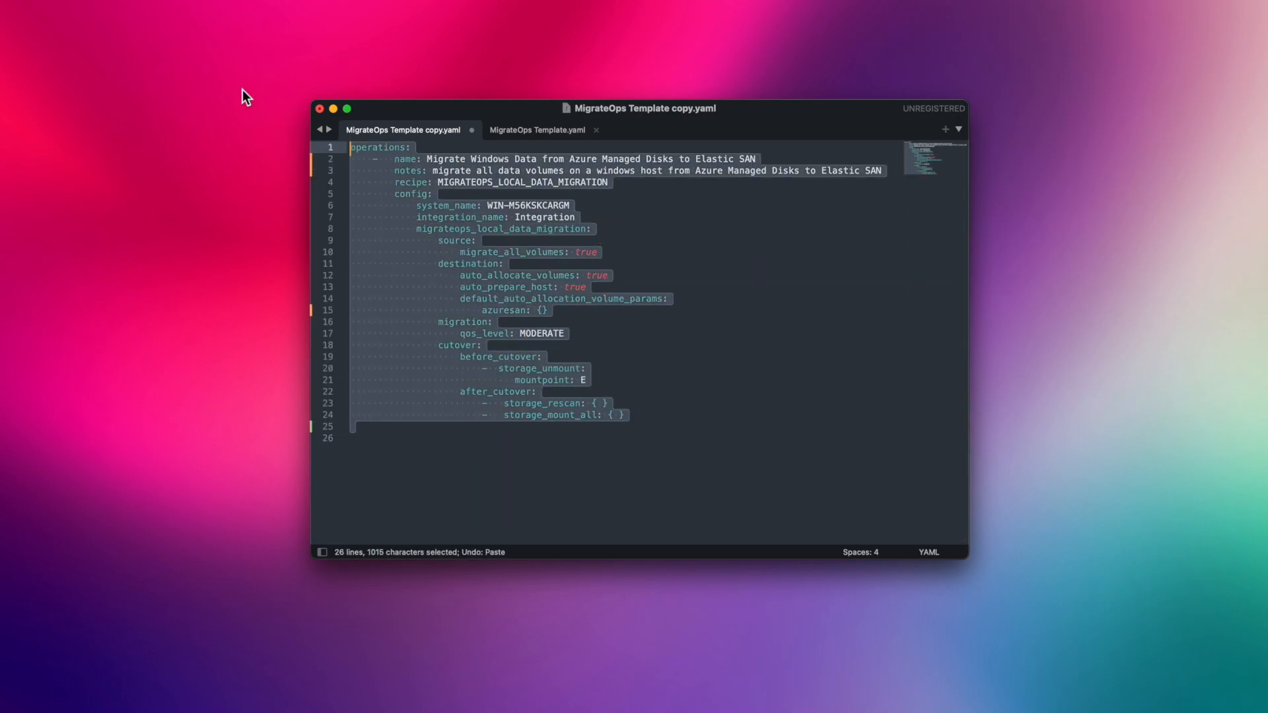
pyautogui.press('super+c')
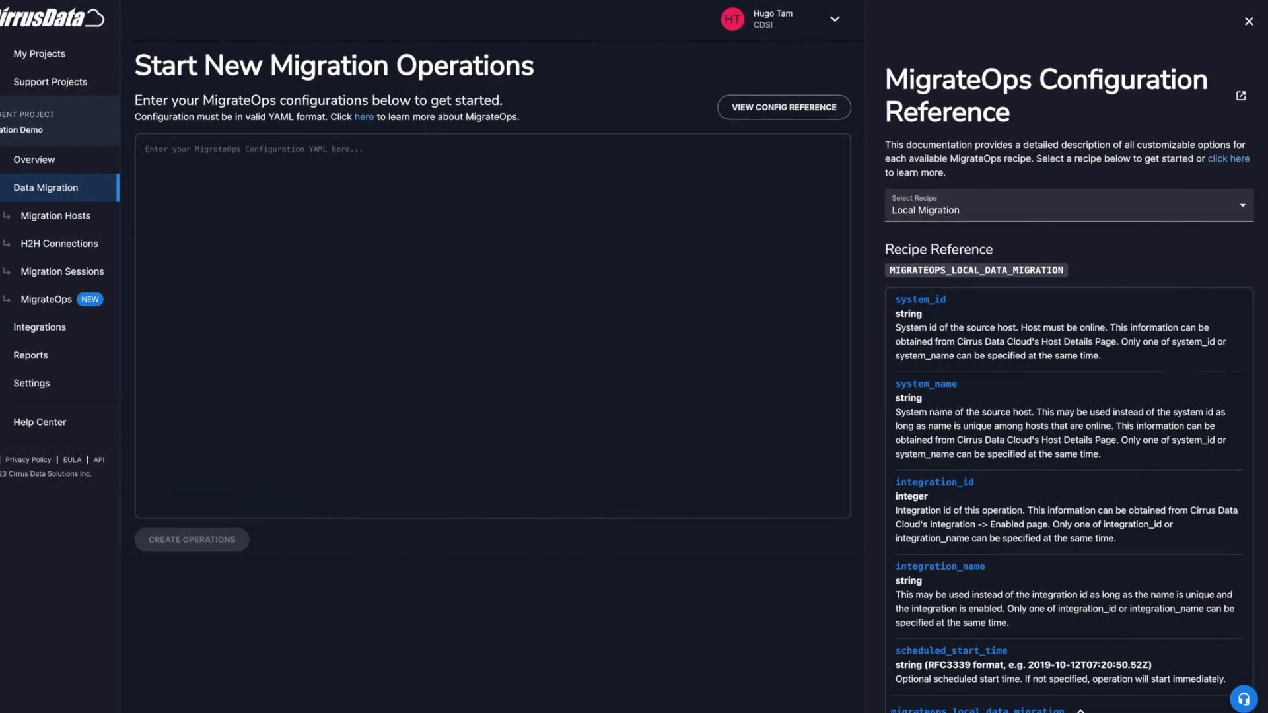
pyautogui.press('super+v')
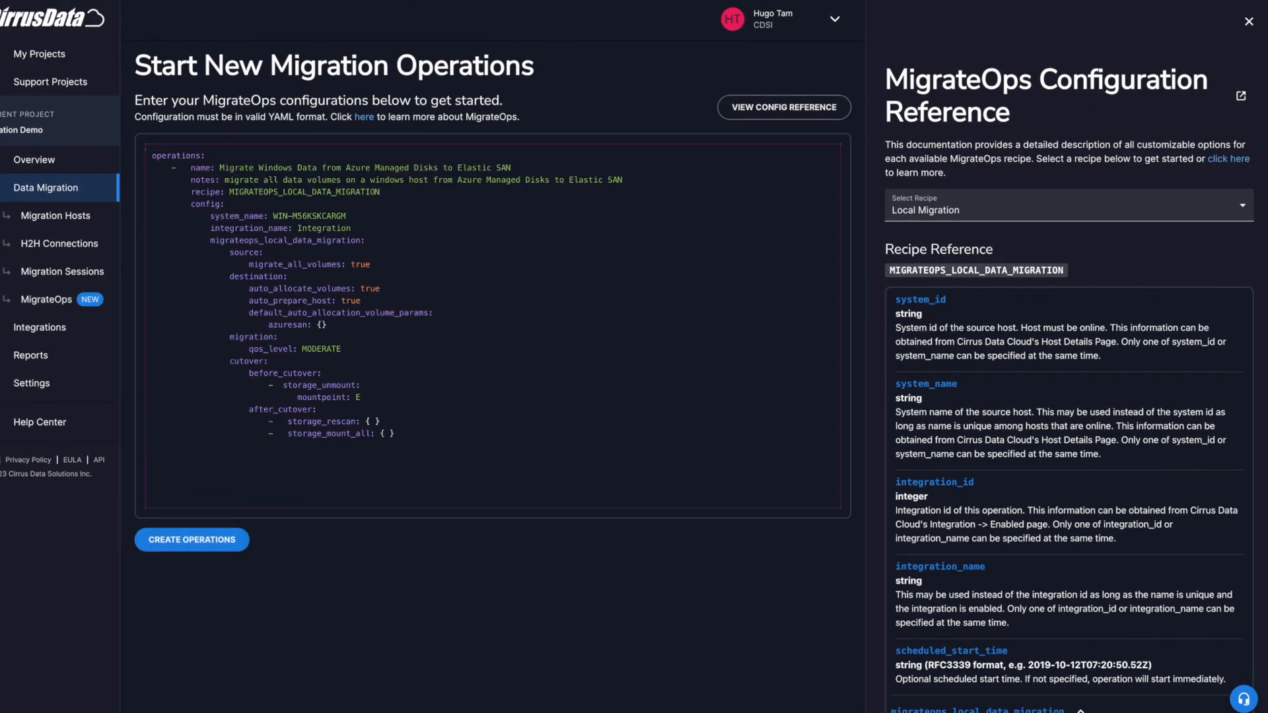
# - Check the scheduled_start_time parameter in the recipe reference, and create the operation from the entered YAML configuration
pyautogui.scroll(-3, 932, 470)
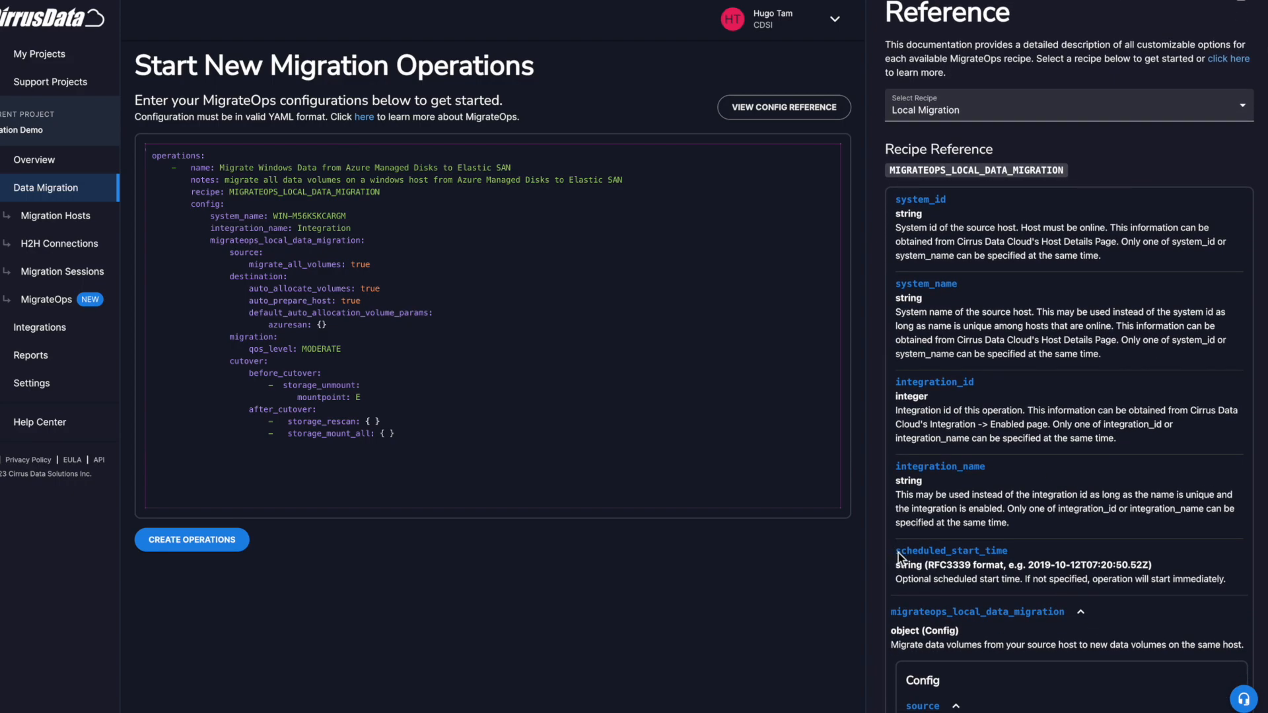
pyautogui.doubleClick(898, 552)
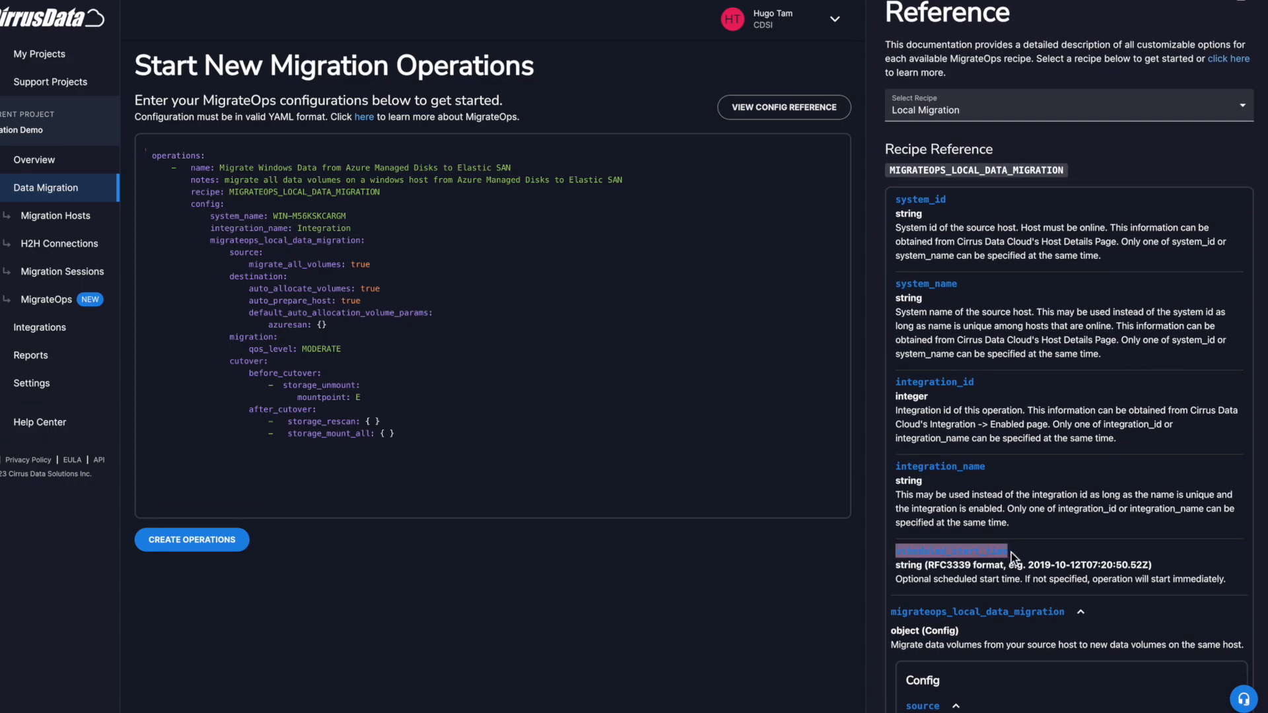
pyautogui.click(529, 456)
pyautogui.click(246, 540)
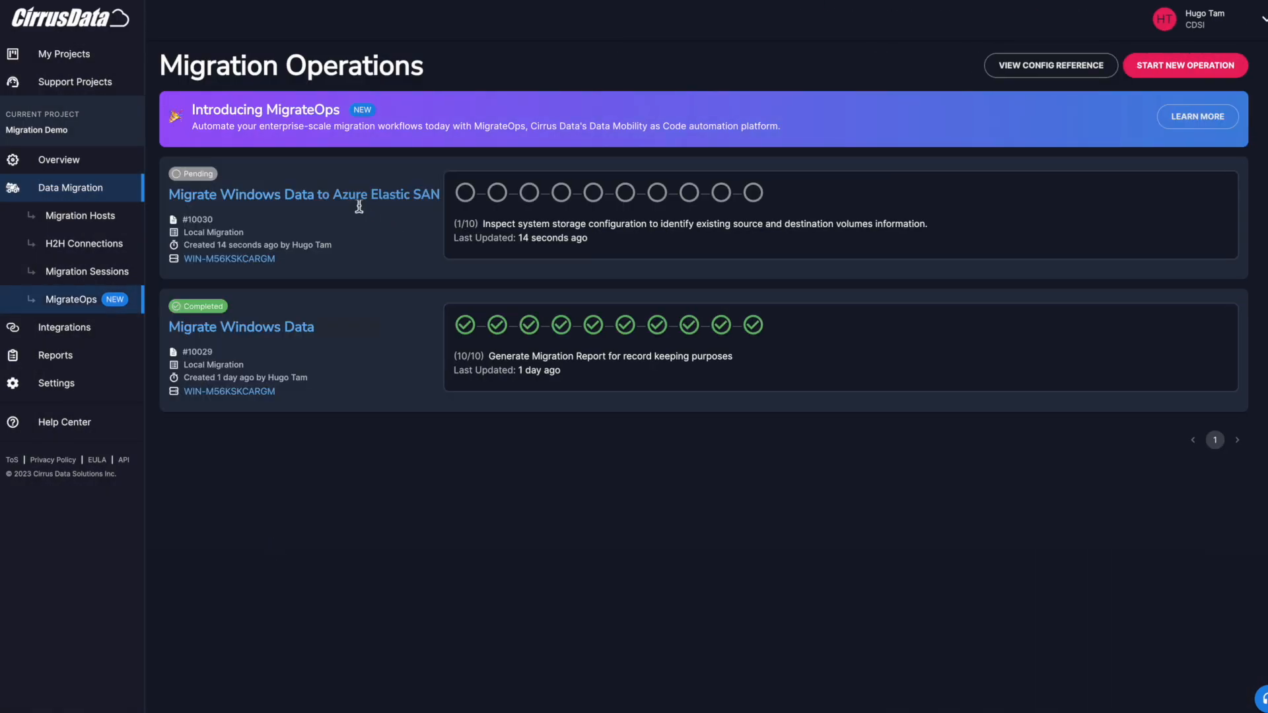
# - Open the pending Windows data migration operation, review its task phases, and open its MigrateOps migration session
pyautogui.click(352, 196)
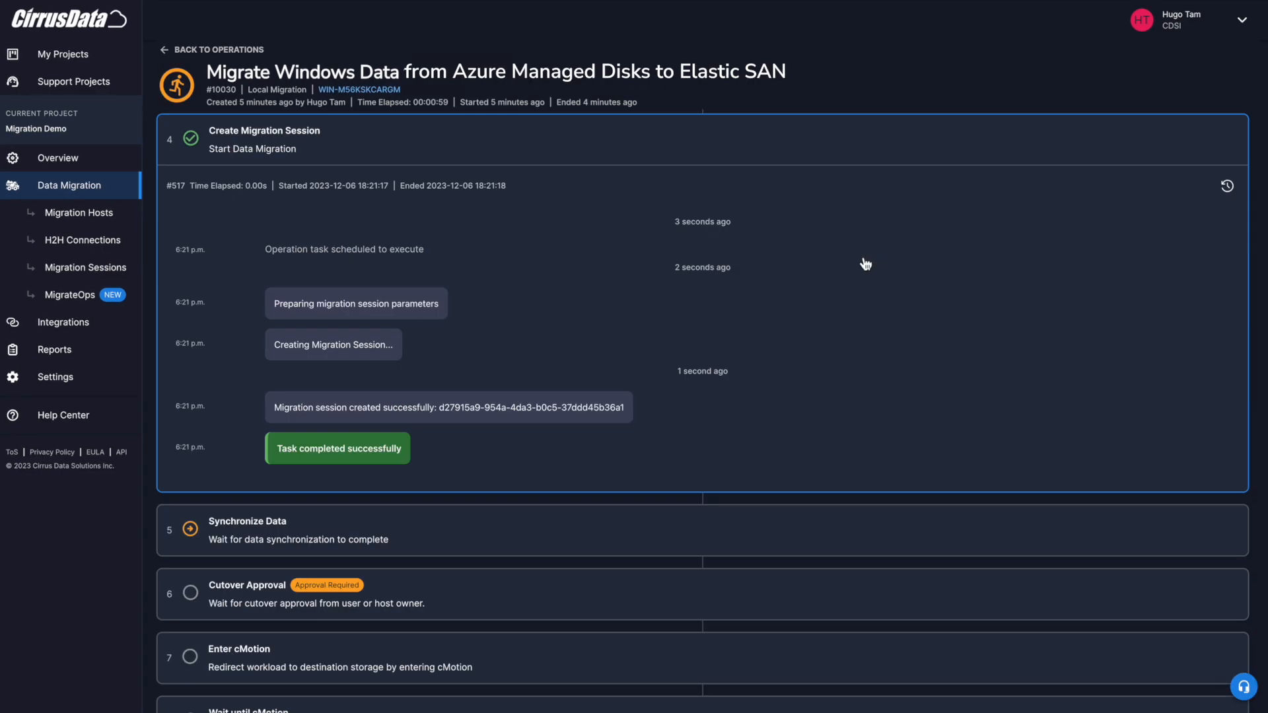
pyautogui.scroll(5, 565, 243)
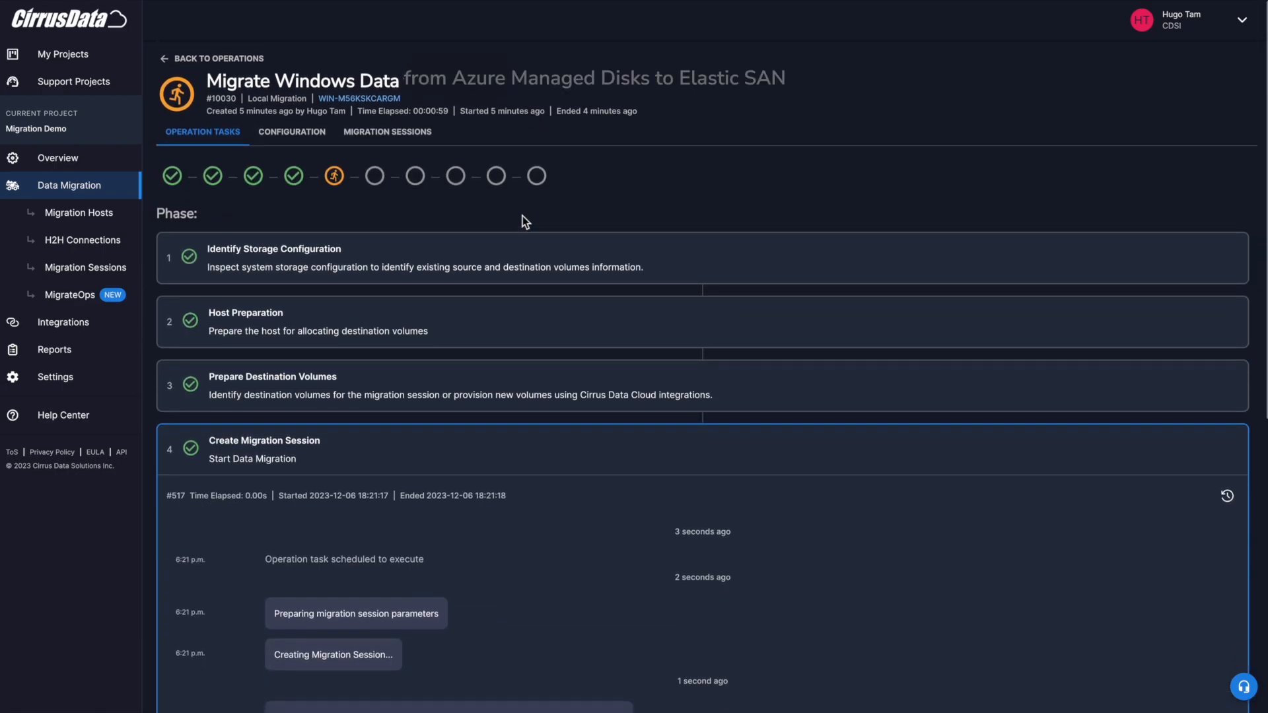
pyautogui.click(394, 133)
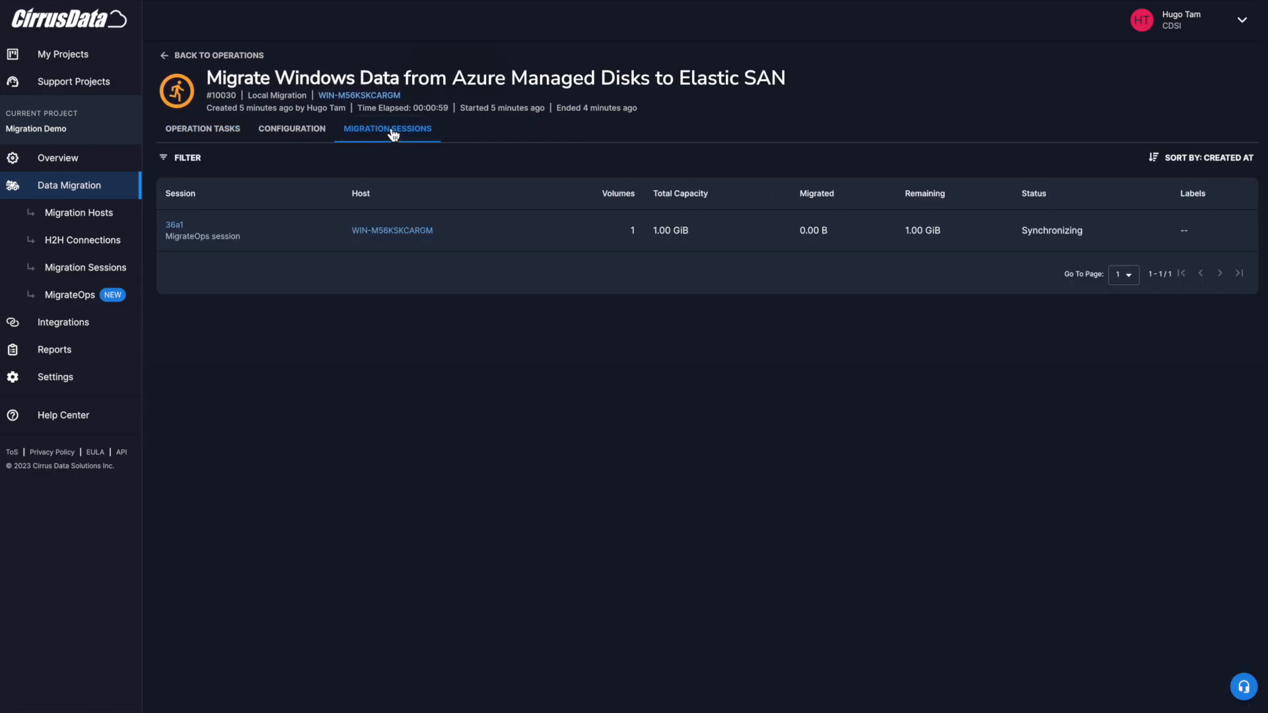
pyautogui.click(182, 229)
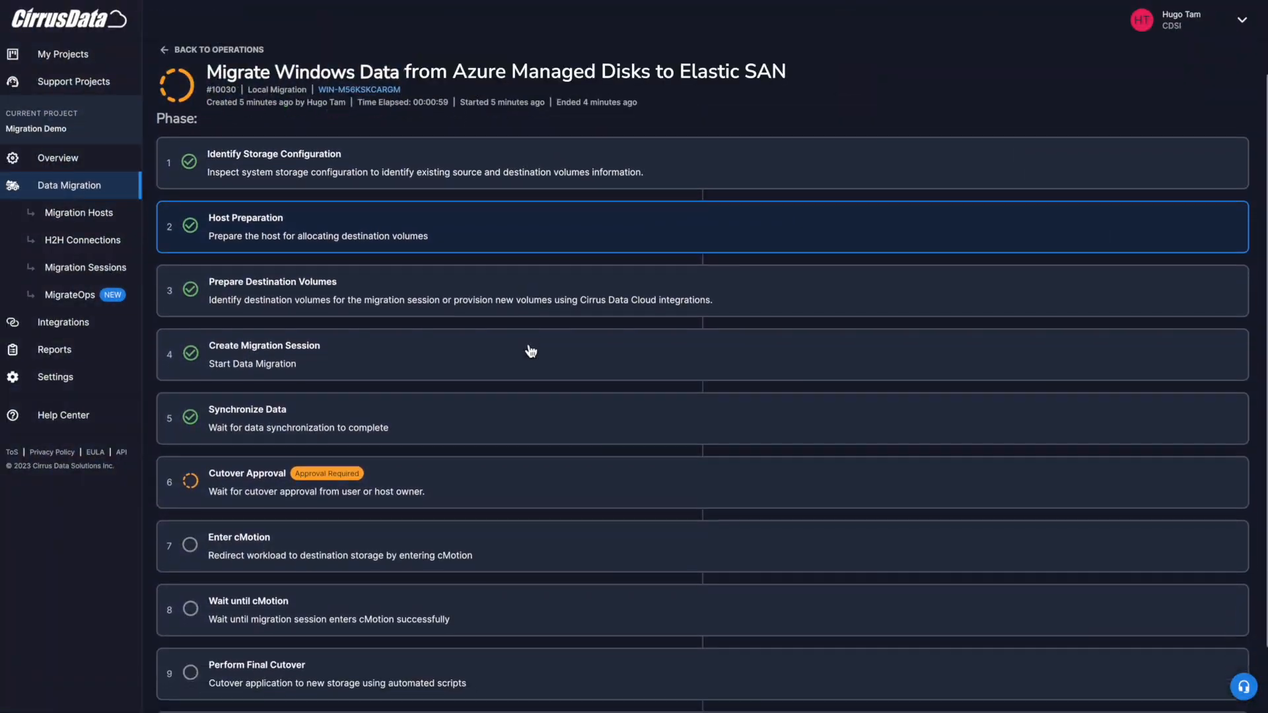
# - Expand the Cutover Approval task in the operation's phase list
pyautogui.scroll(-1, 530, 350)
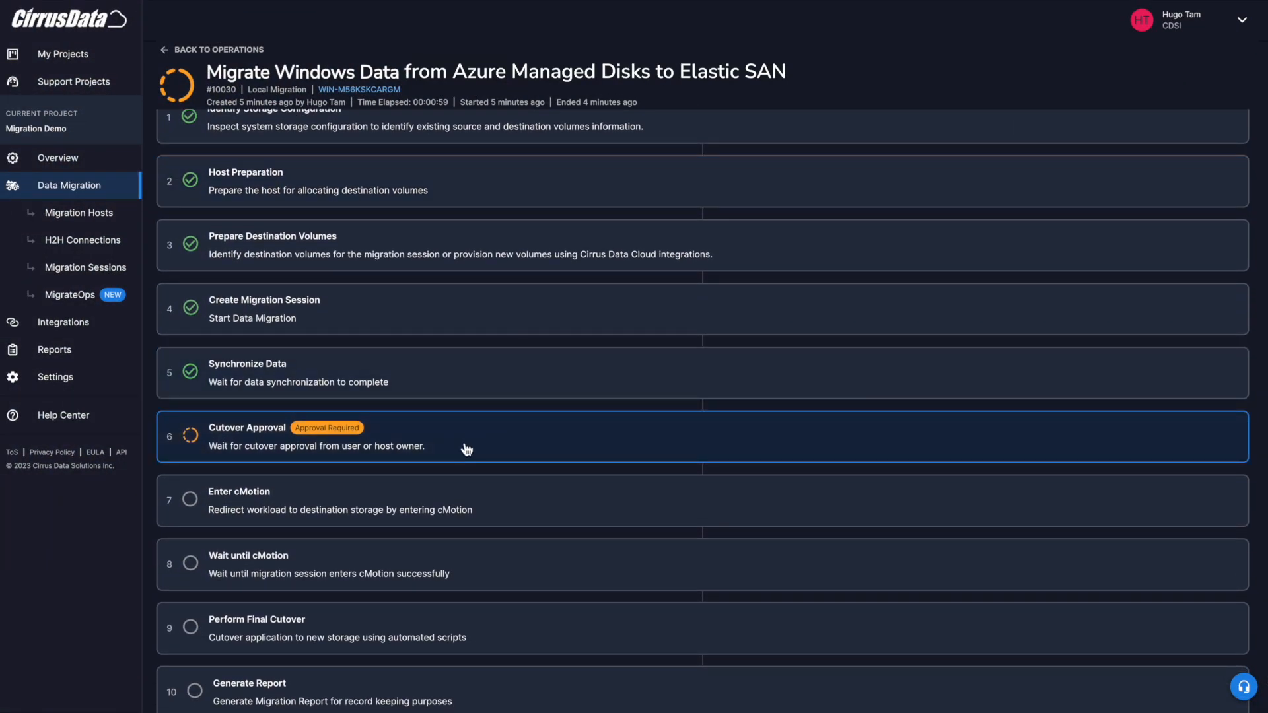
pyautogui.click(466, 449)
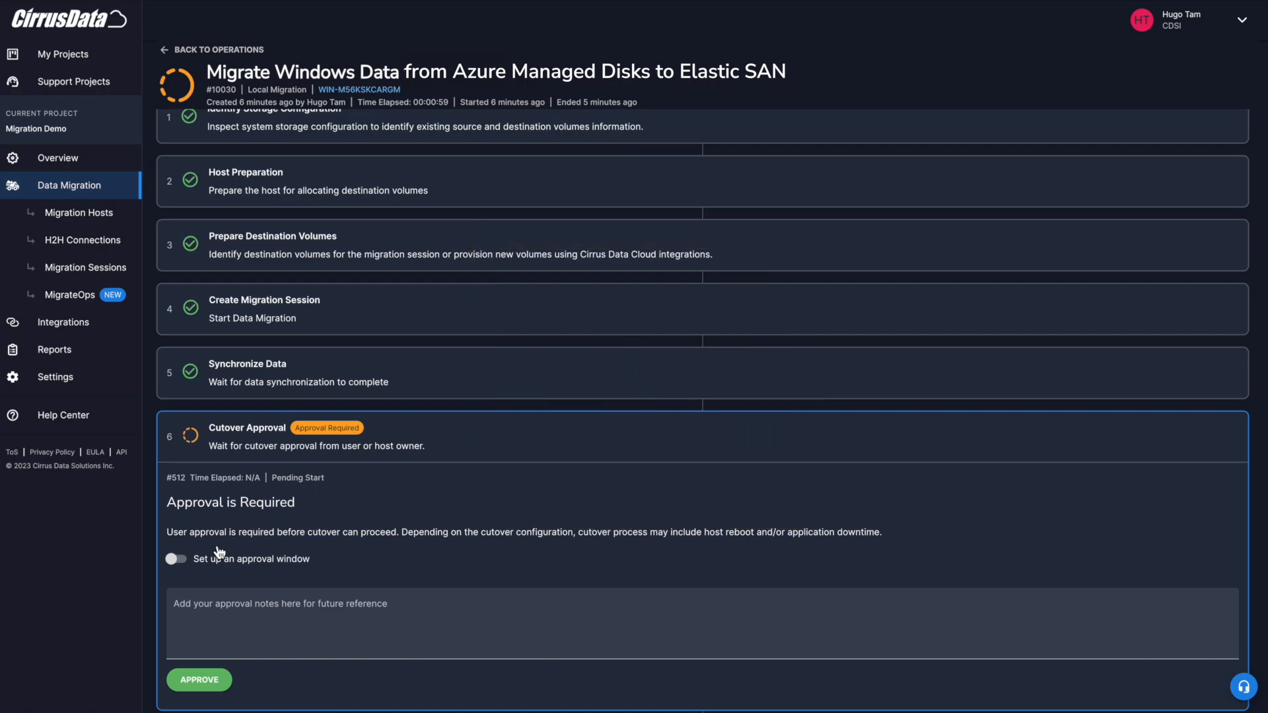
# - Try enabling an approval window for the cutover, look at its start and end times, and turn it off
pyautogui.click(177, 560)
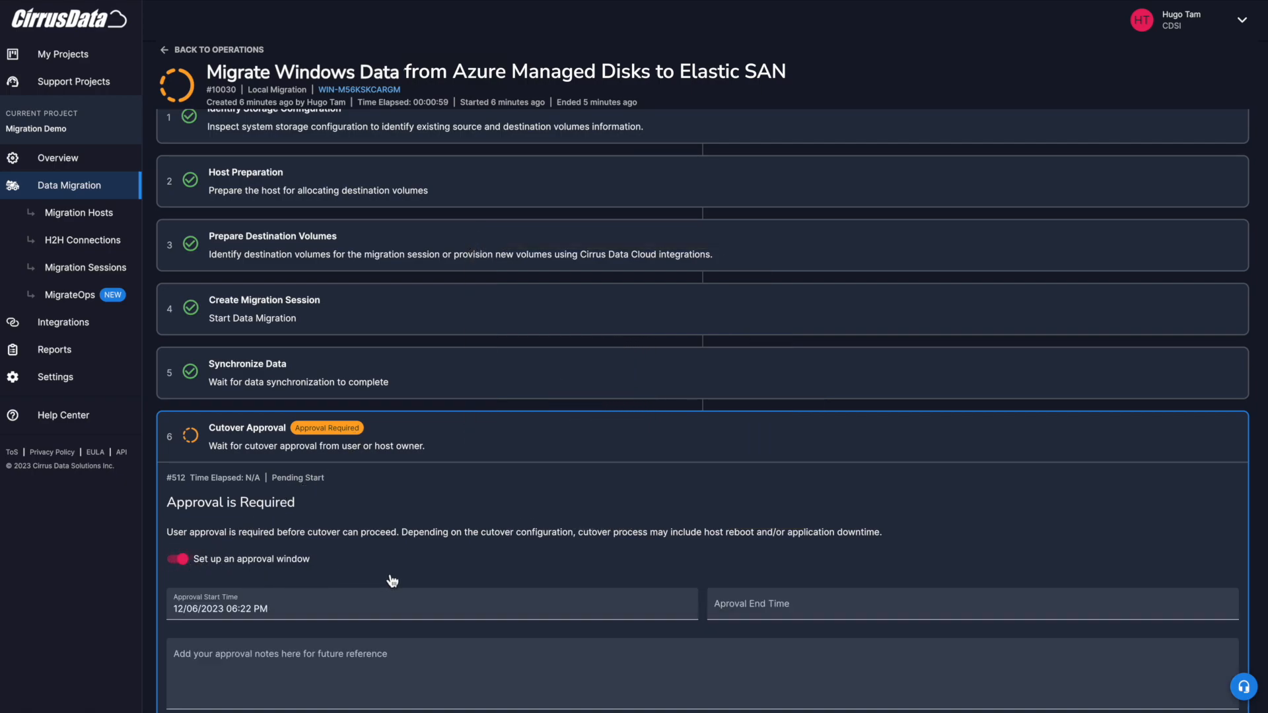
pyautogui.scroll(-2, 392, 581)
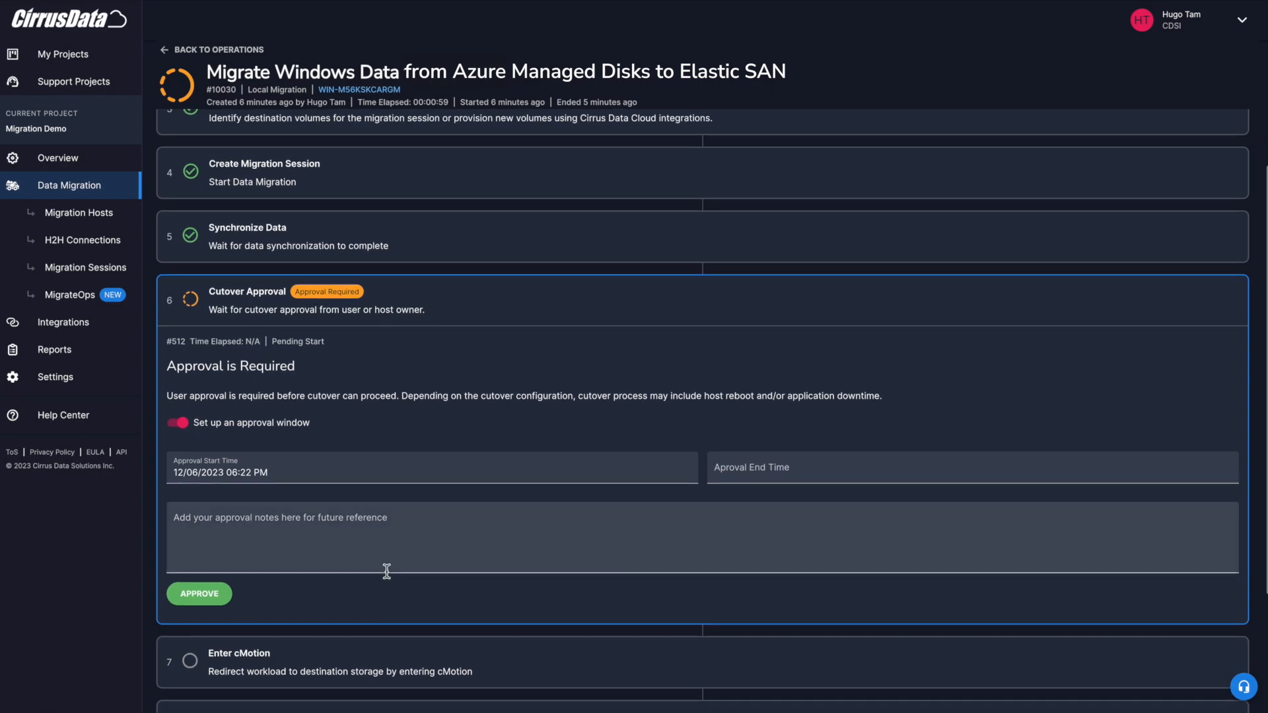
pyautogui.click(179, 428)
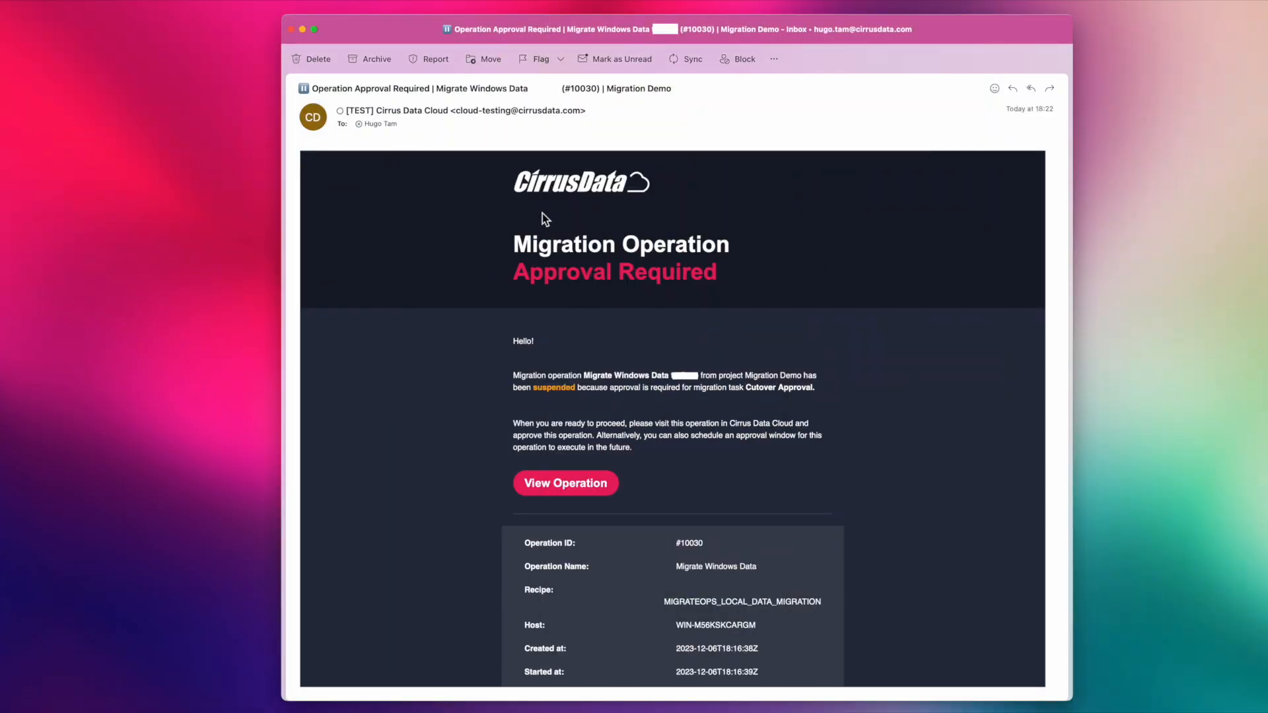
# - Switch to the mail app and examine the Migration Operation Approval Required heading in the notification e-mail
pyautogui.moveTo(515, 241); pyautogui.dragTo(743, 282)
pyautogui.click(744, 283)
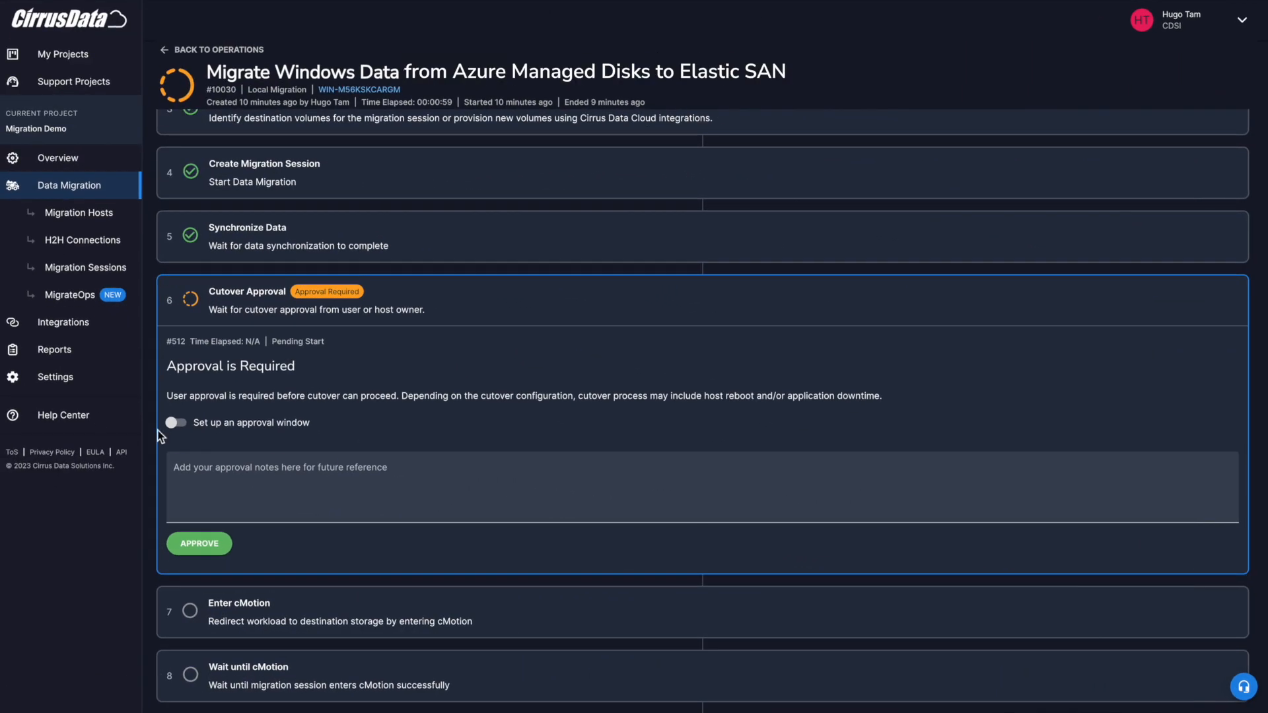
# - Back in Cirrus Data Cloud, add the approval note "Approve!" and approve the cutover
pyautogui.click(178, 469)
pyautogui.write('Approve!')
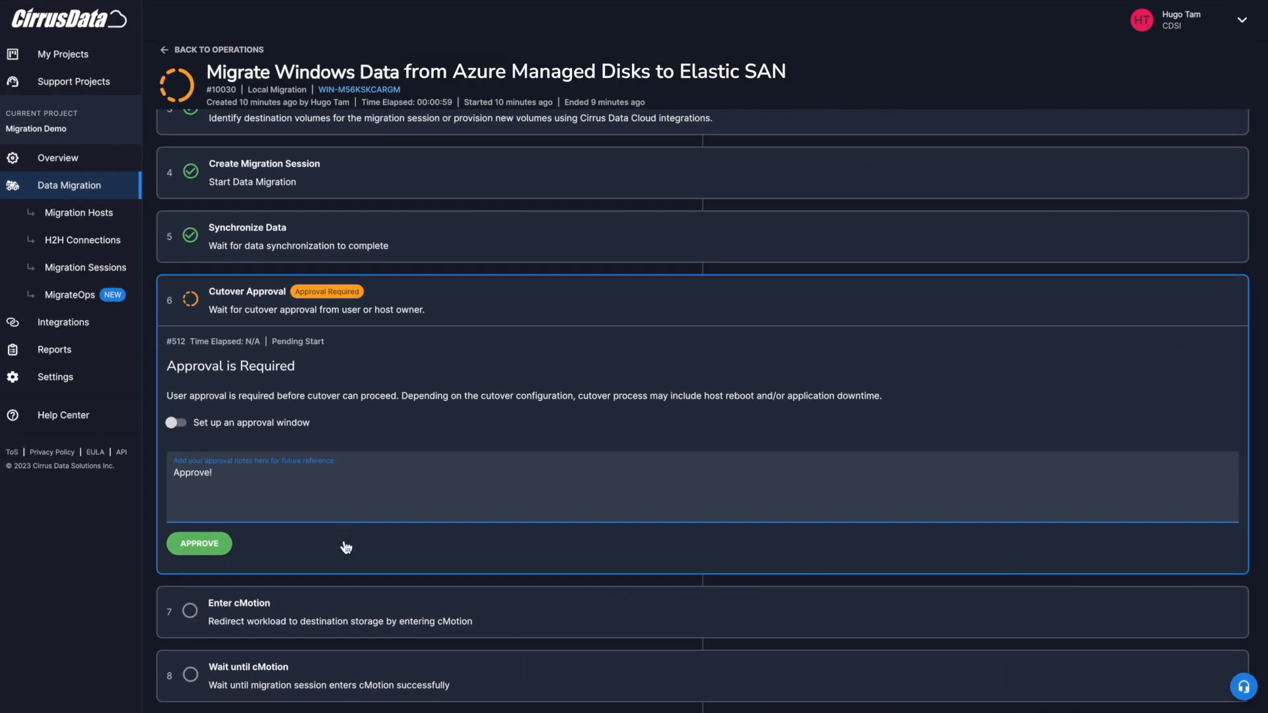
pyautogui.click(199, 543)
pyautogui.click(786, 396)
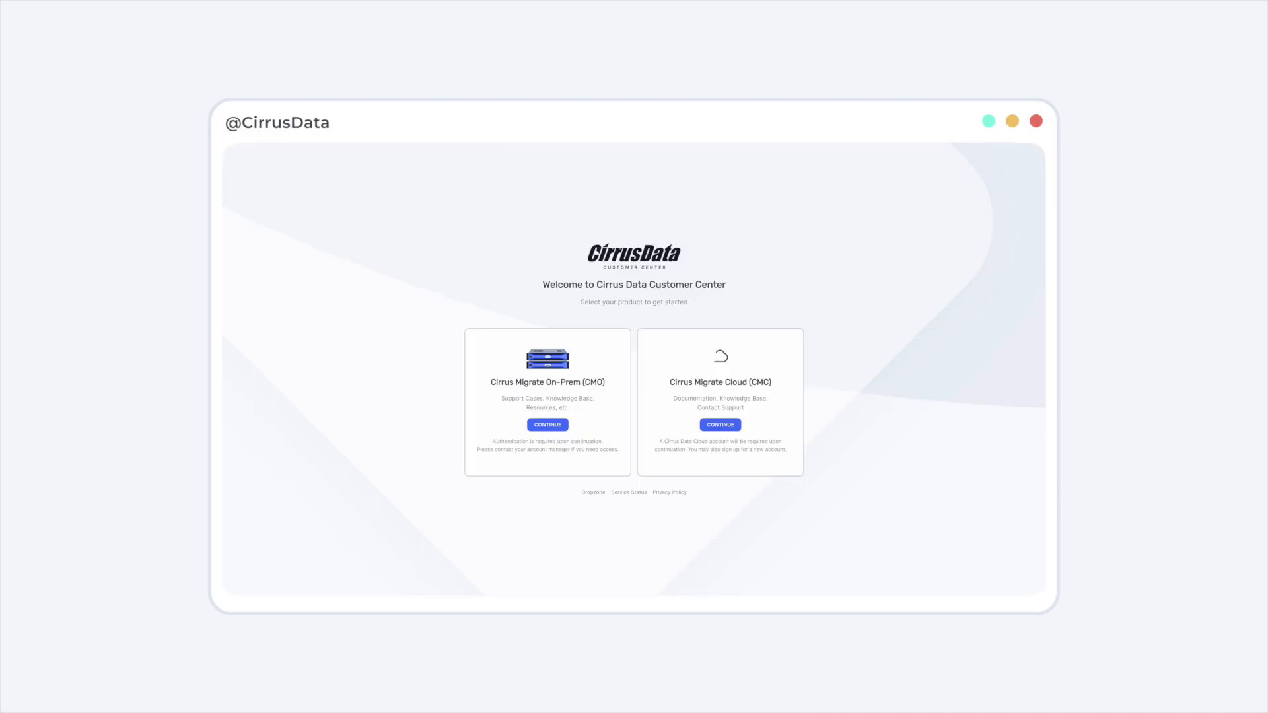
# - Open the Cirrus Migrate Cloud knowledge base in the Customer Center and read the About MigrateOps article
pyautogui.click(721, 425)
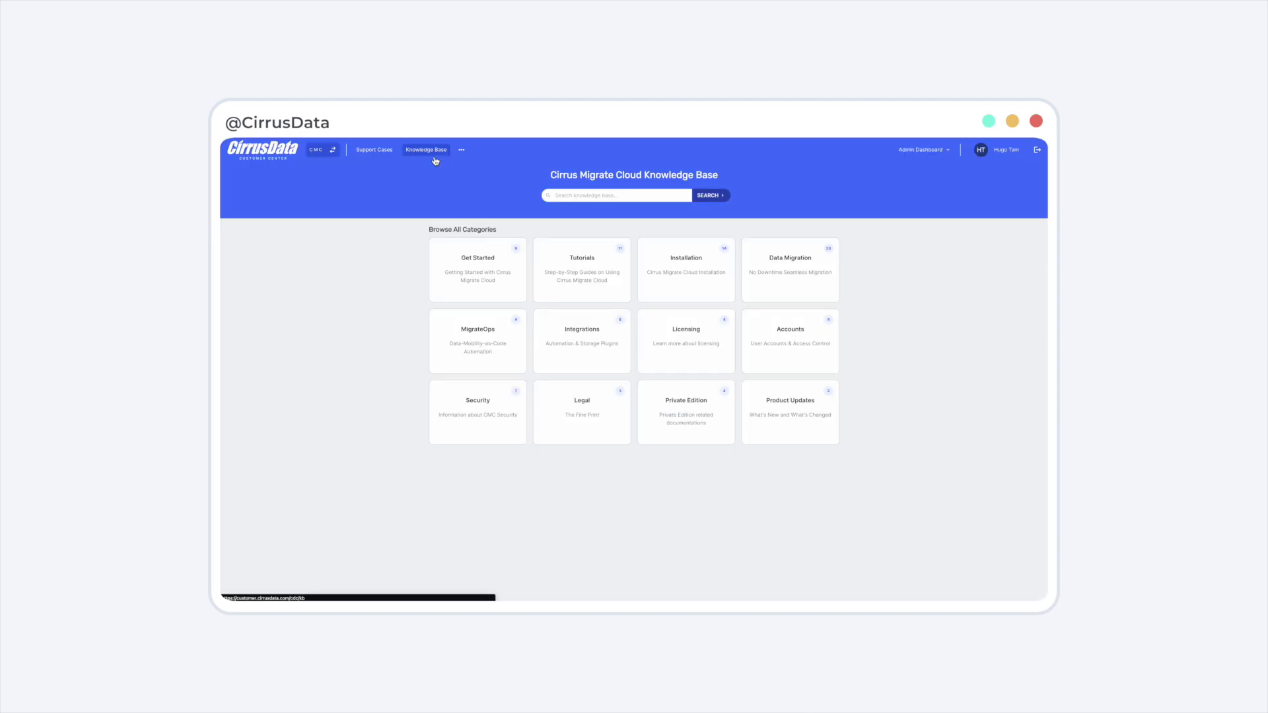
pyautogui.click(514, 347)
pyautogui.click(450, 276)
pyautogui.scroll(-15, 689, 438)
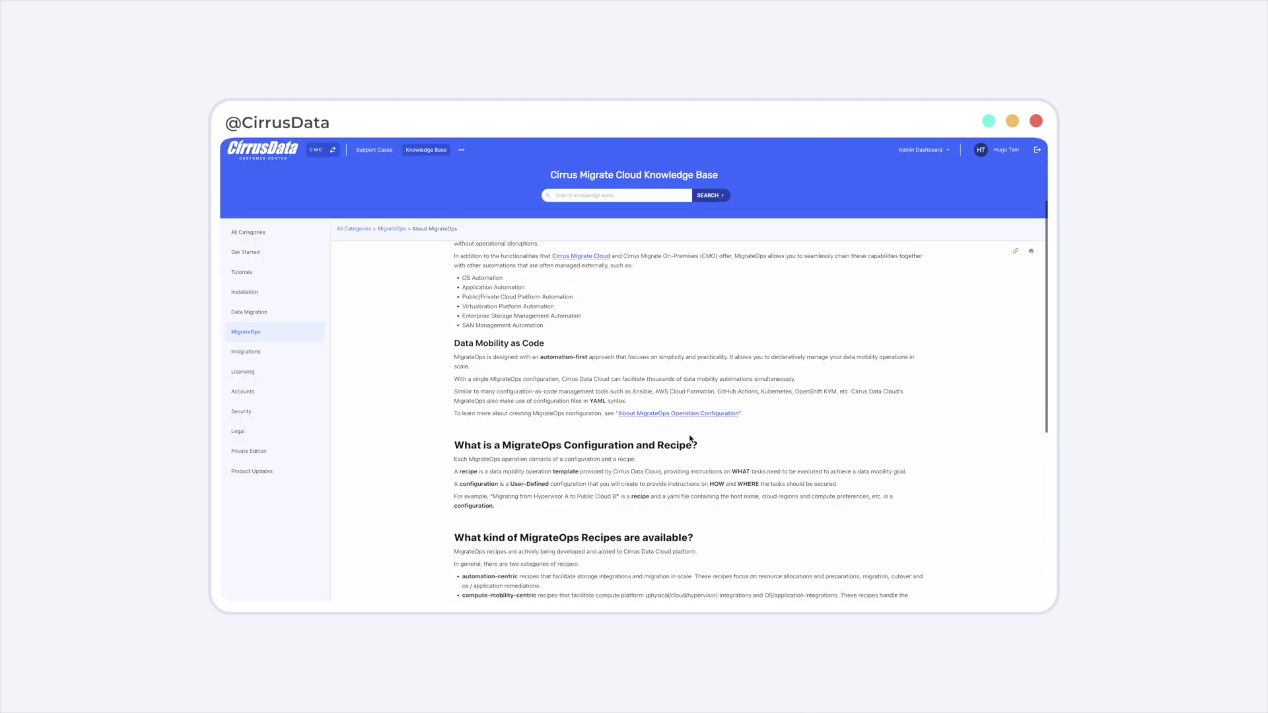